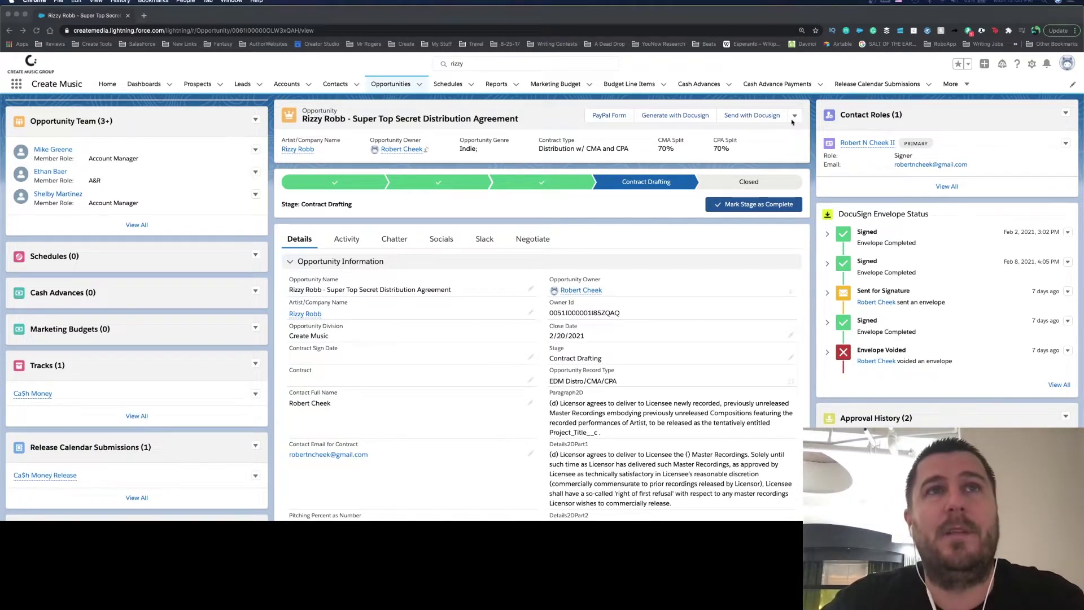
Step: Check the opportunity's more-actions list and DocuSign files, then return to the detail fields
click(794, 117)
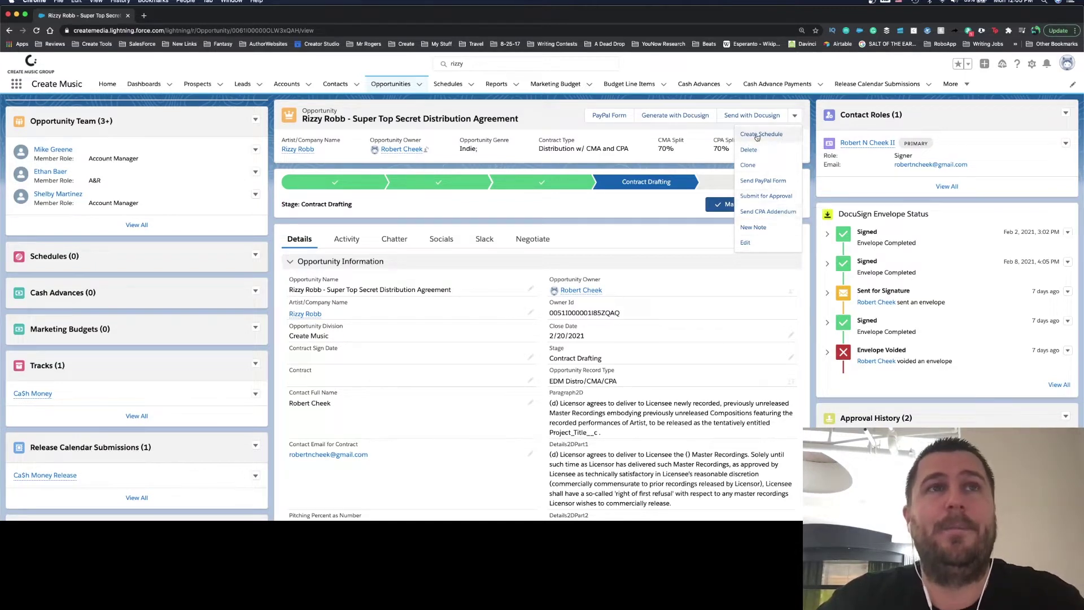
click(795, 117)
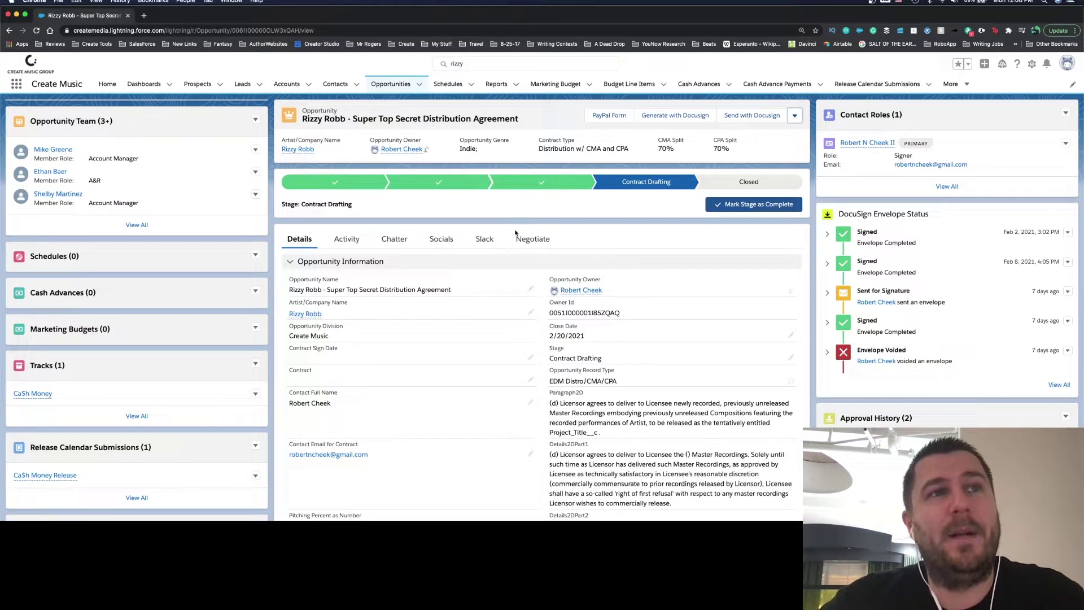
click(530, 242)
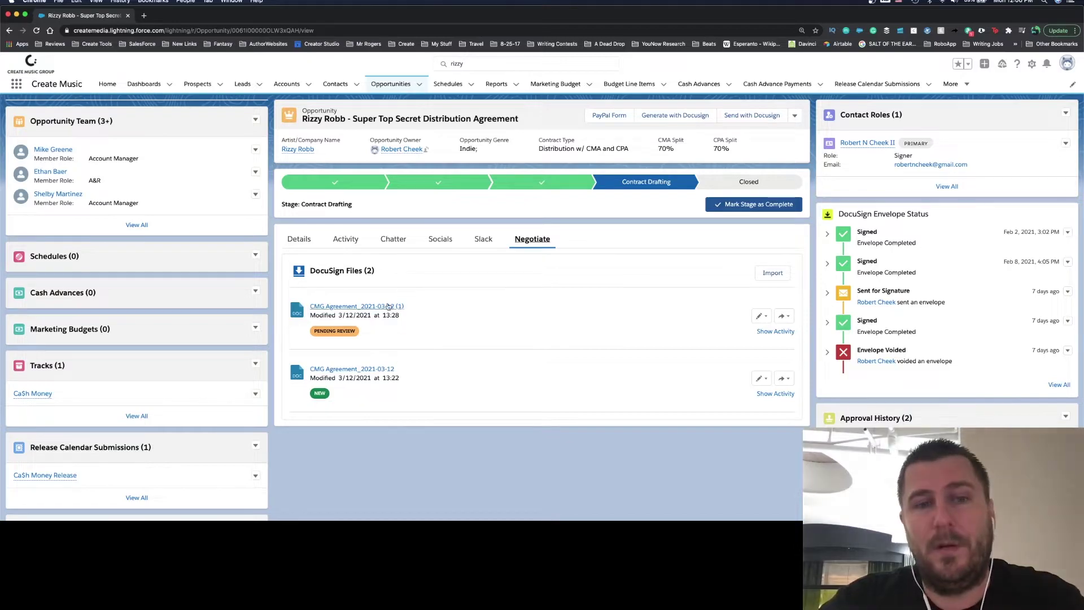
click(302, 241)
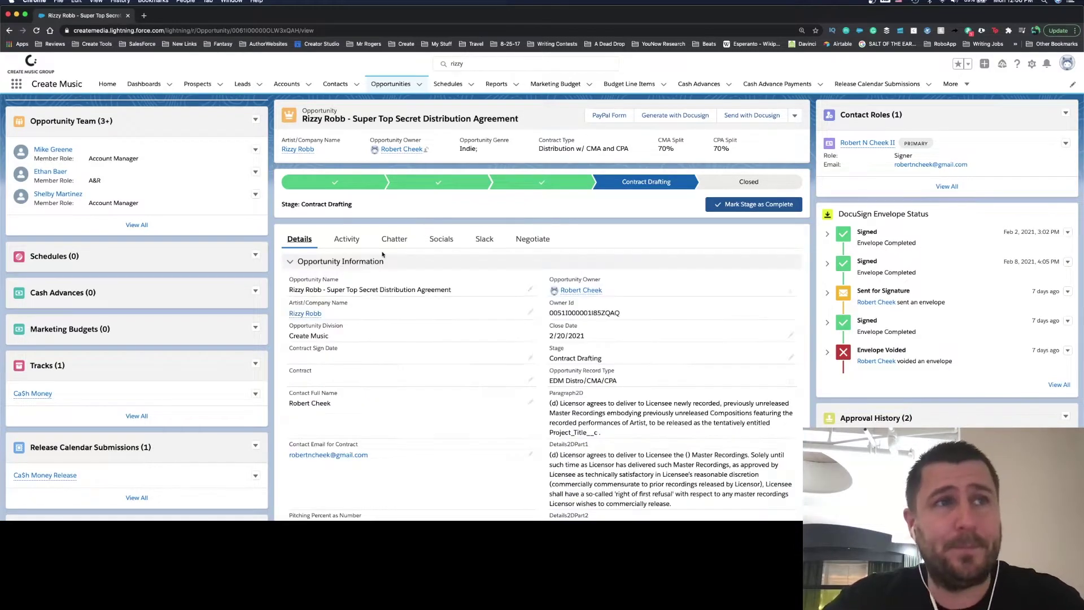
Step: Scroll through the opportunity's detail fields and collapse the Option Info section
scroll(609, 451, down, 15)
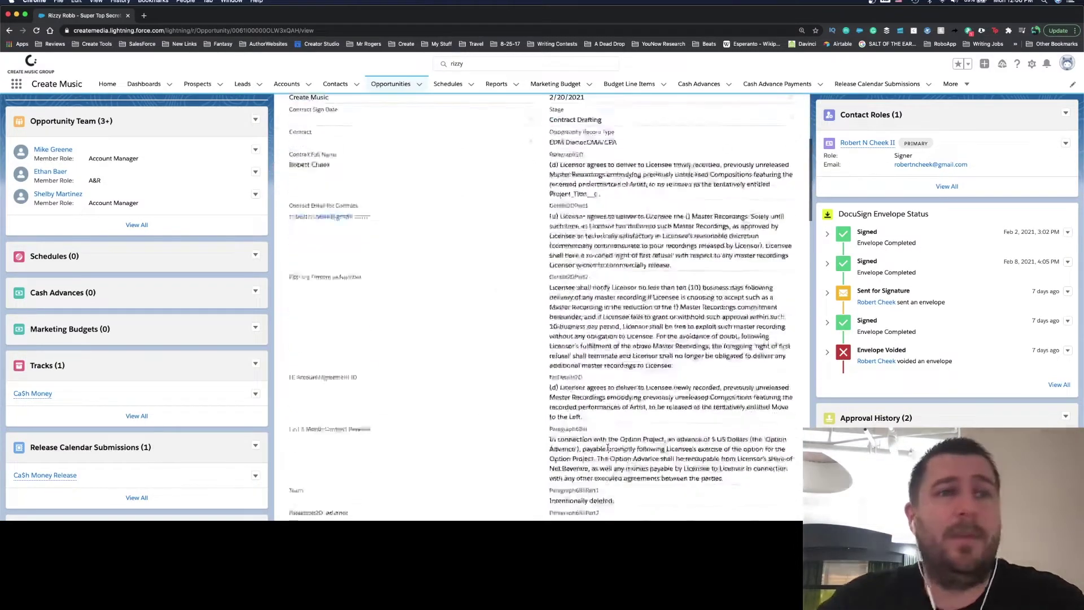
scroll(608, 450, up, 15)
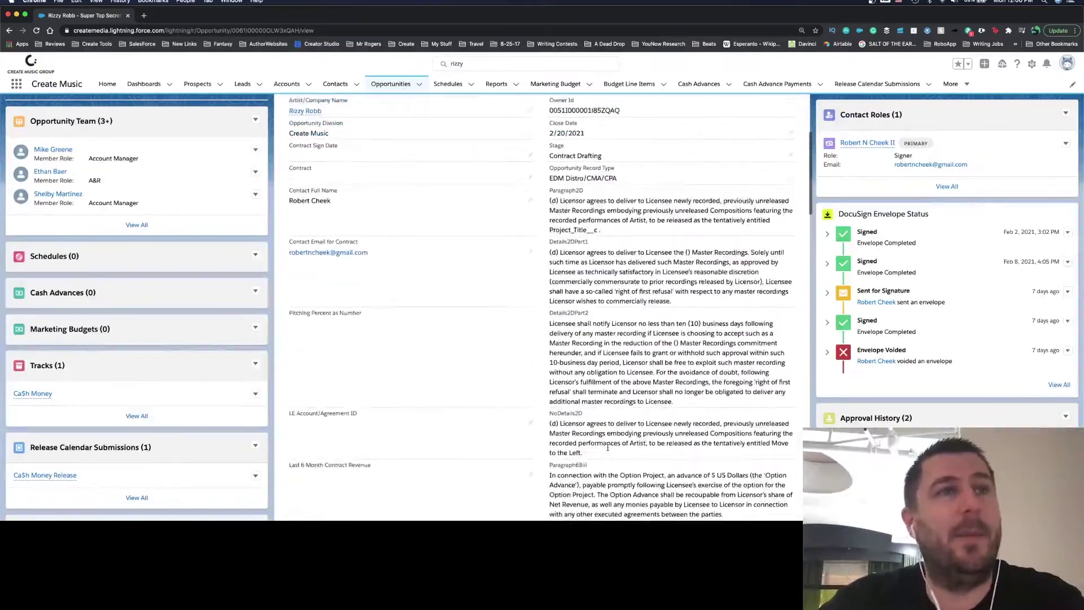
scroll(608, 448, down, 15)
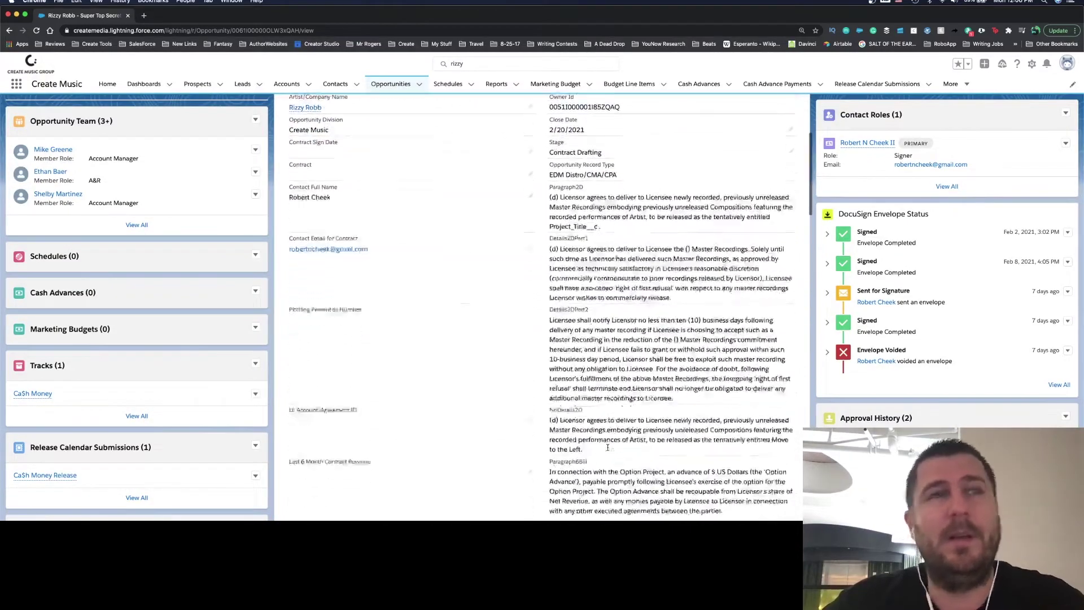
scroll(608, 448, down, 4)
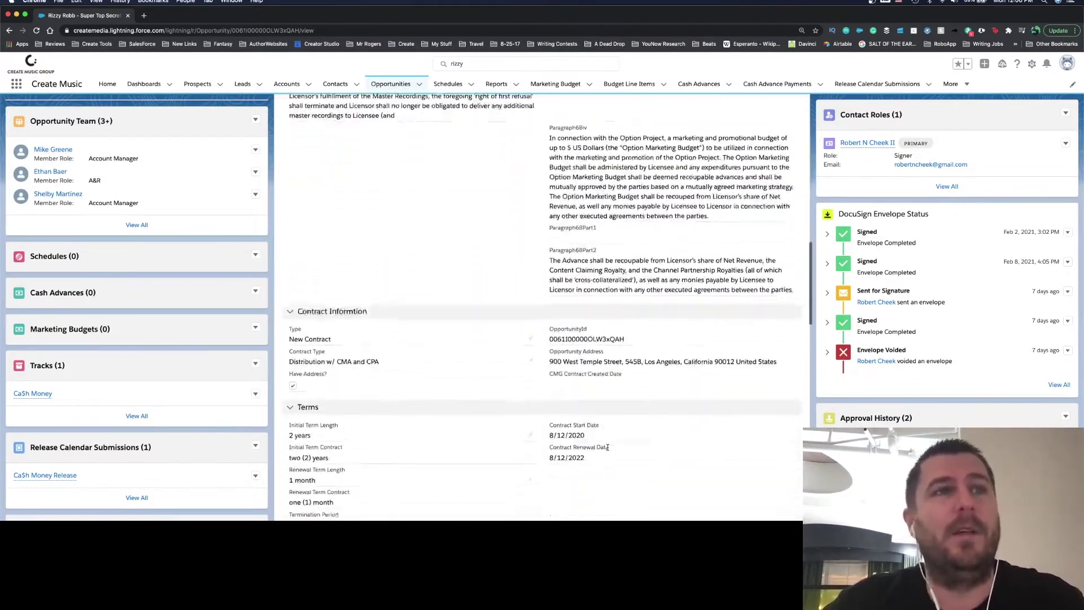
scroll(608, 450, down, 4)
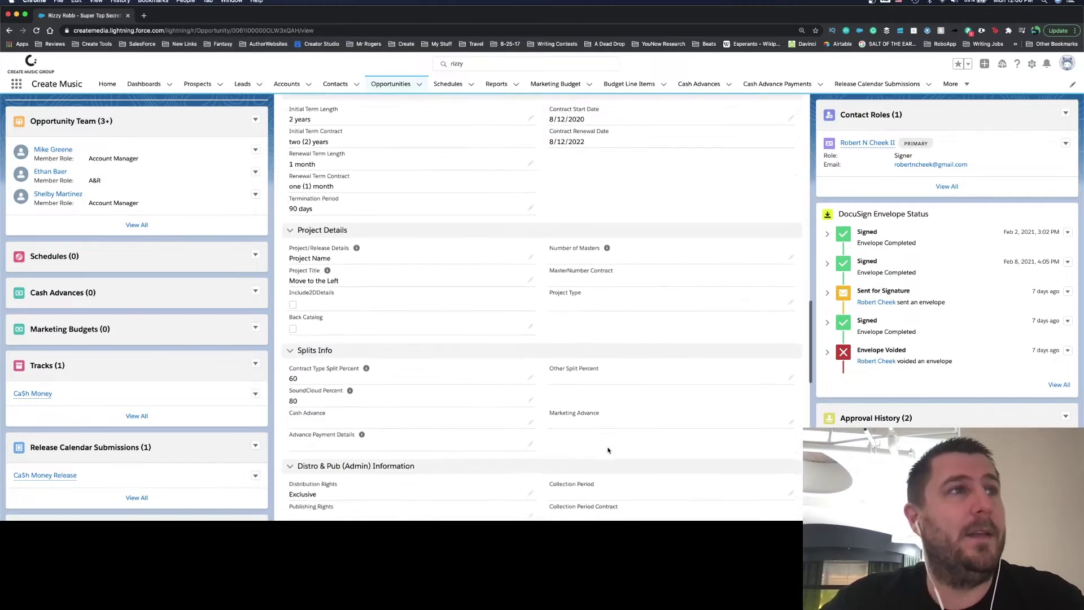
scroll(608, 448, up, 1)
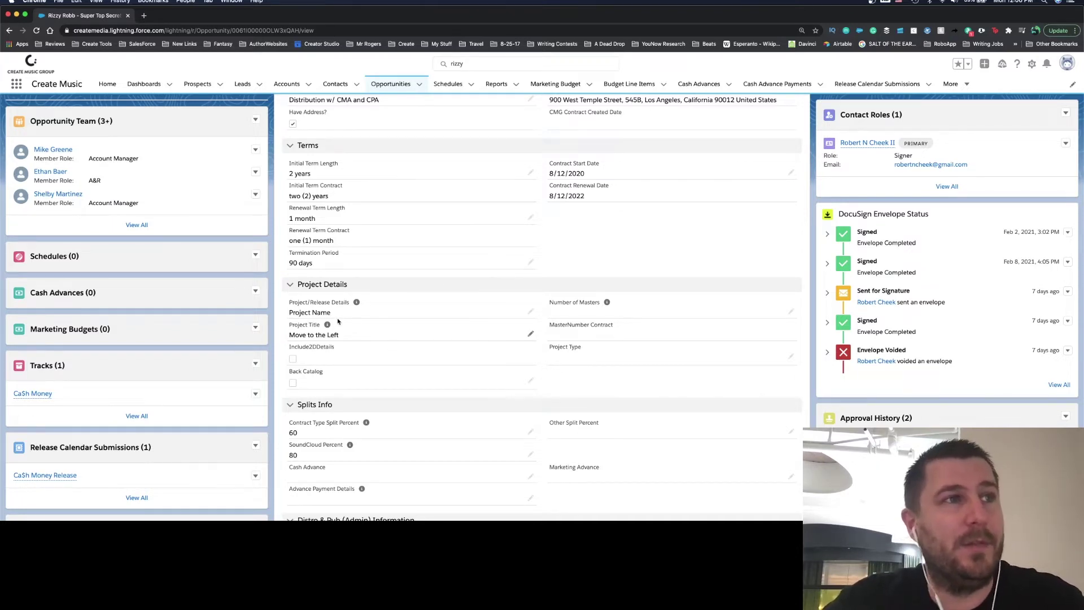
scroll(392, 322, up, 10)
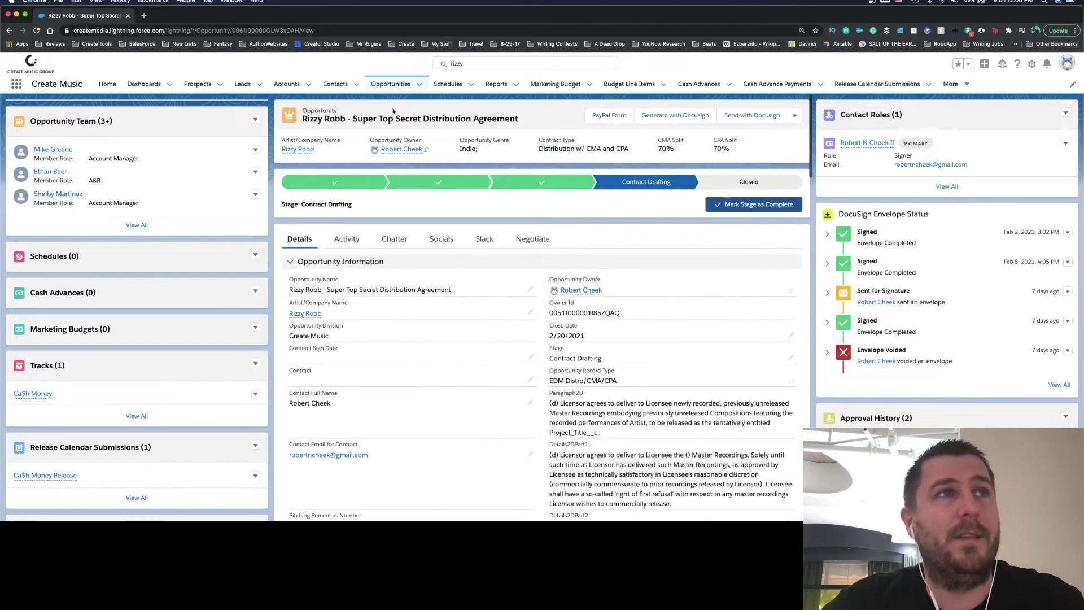
scroll(525, 283, down, 10)
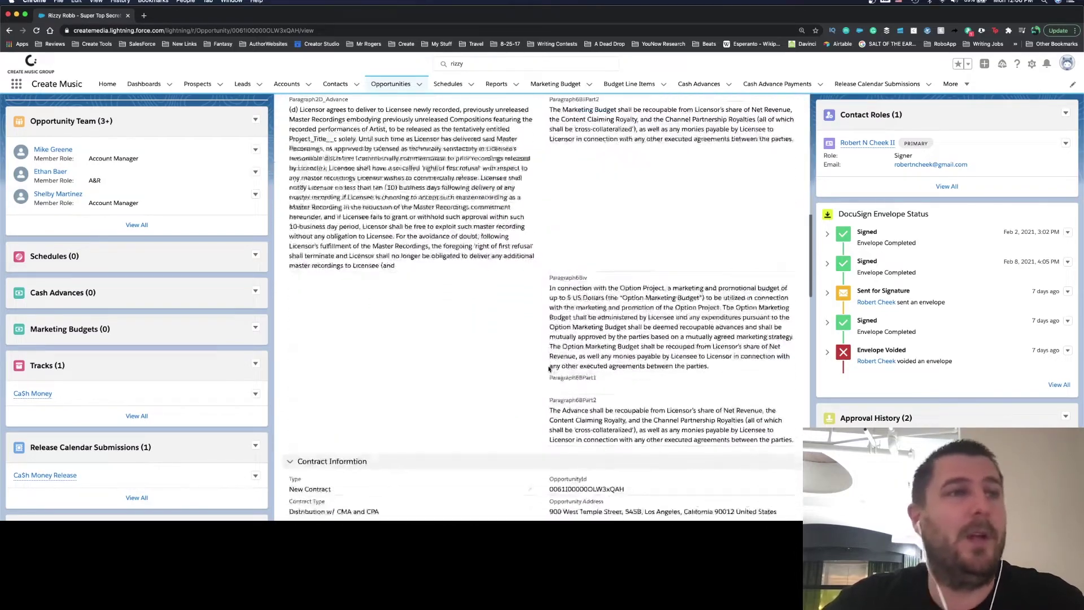
scroll(477, 383, down, 3)
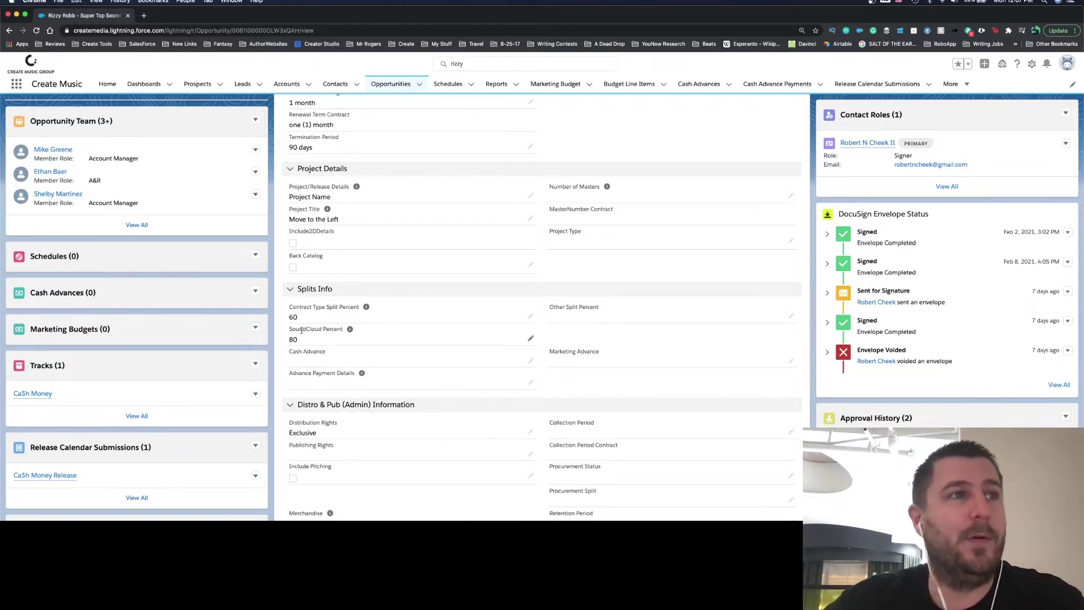
scroll(384, 345, down, 2)
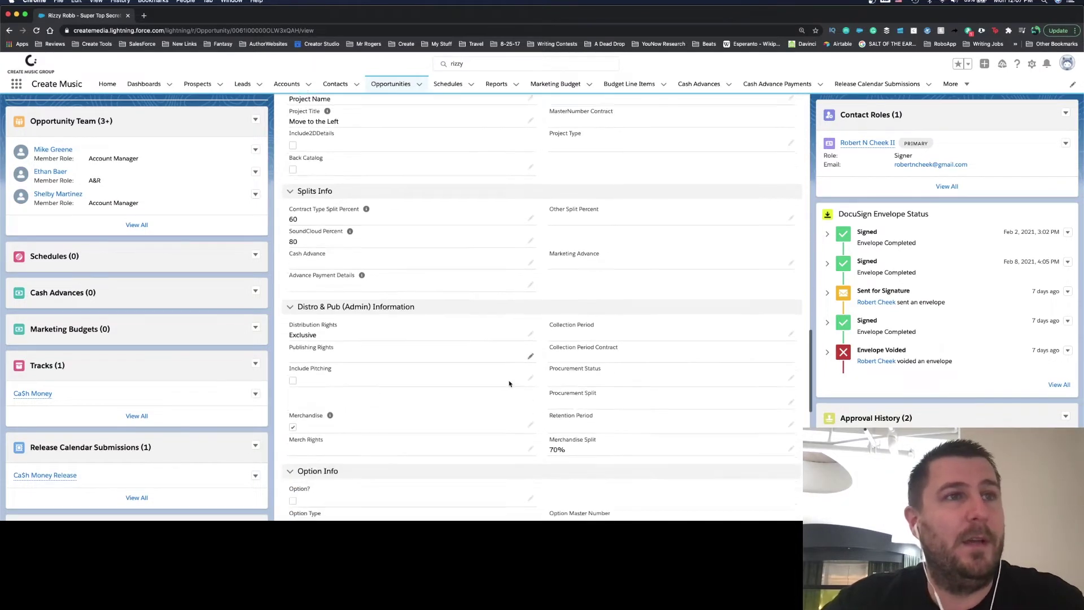
scroll(476, 403, down, 4)
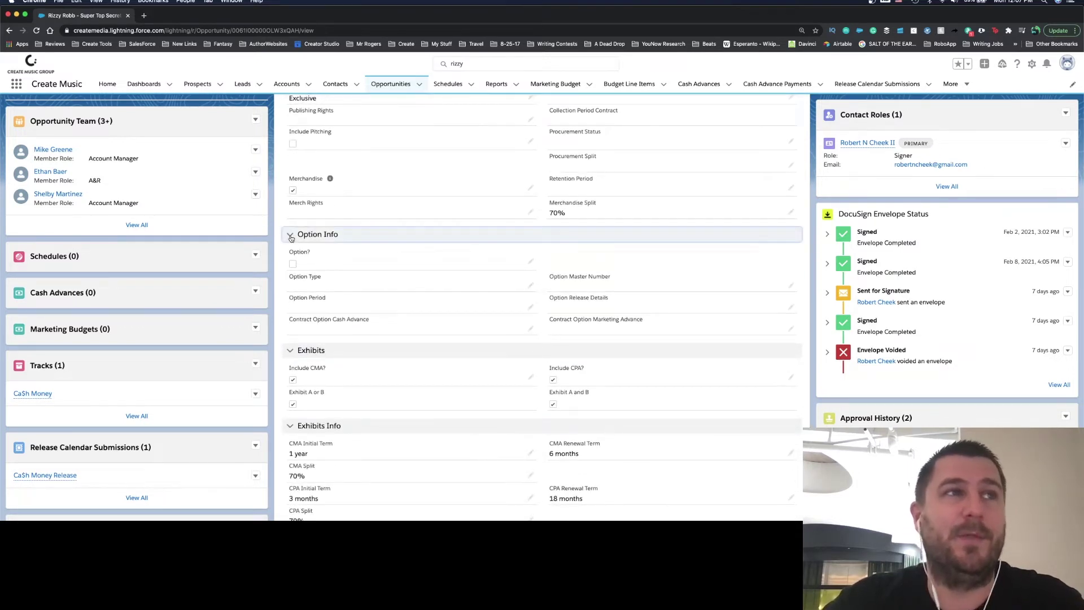
click(289, 234)
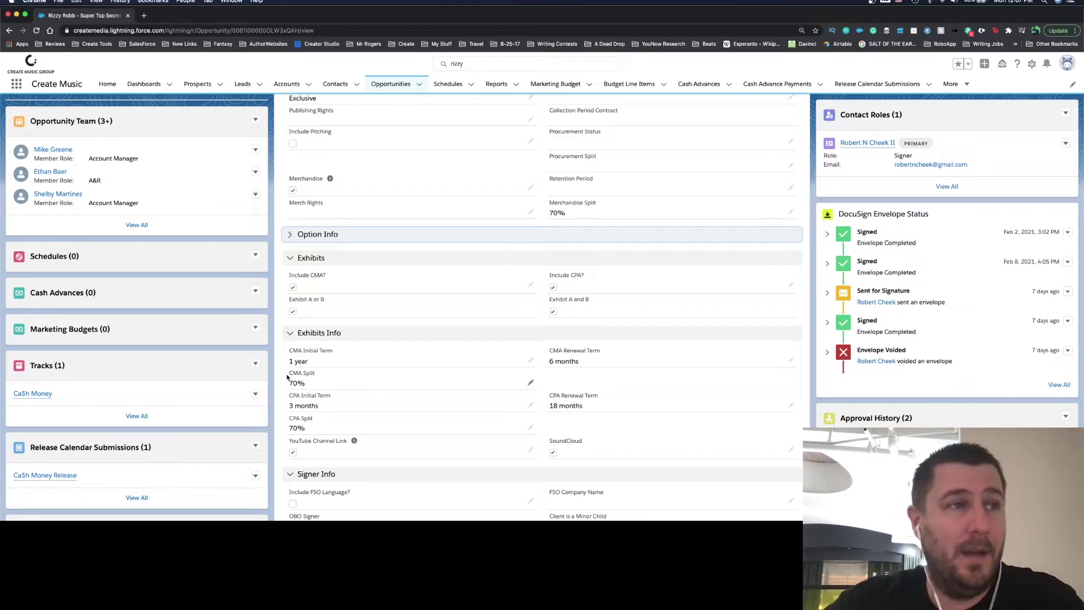
scroll(180, 440, down, 3)
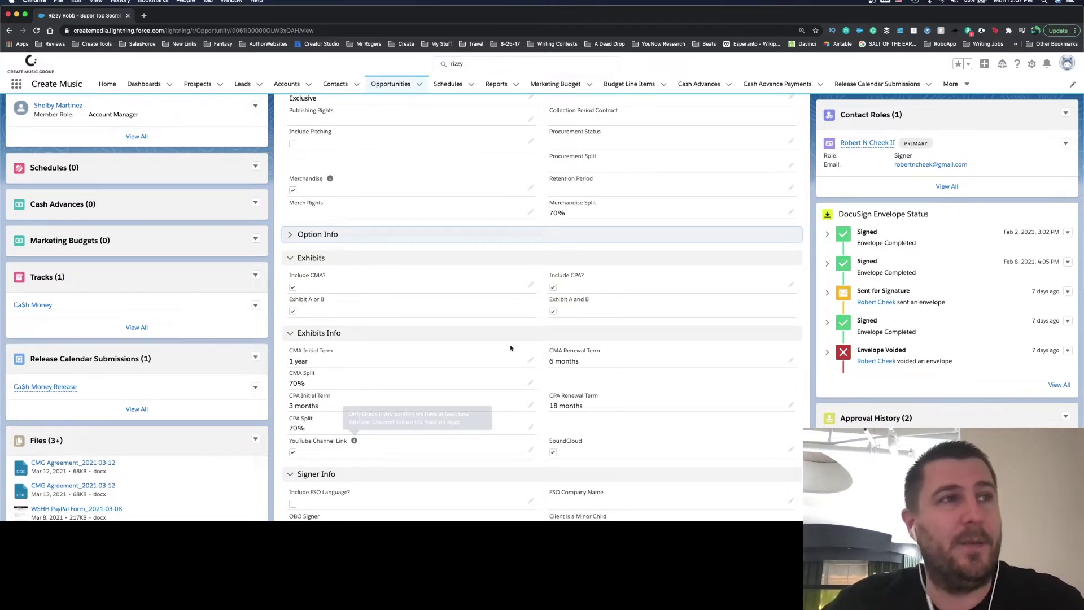
scroll(511, 349, down, 10)
scroll(511, 349, up, 10)
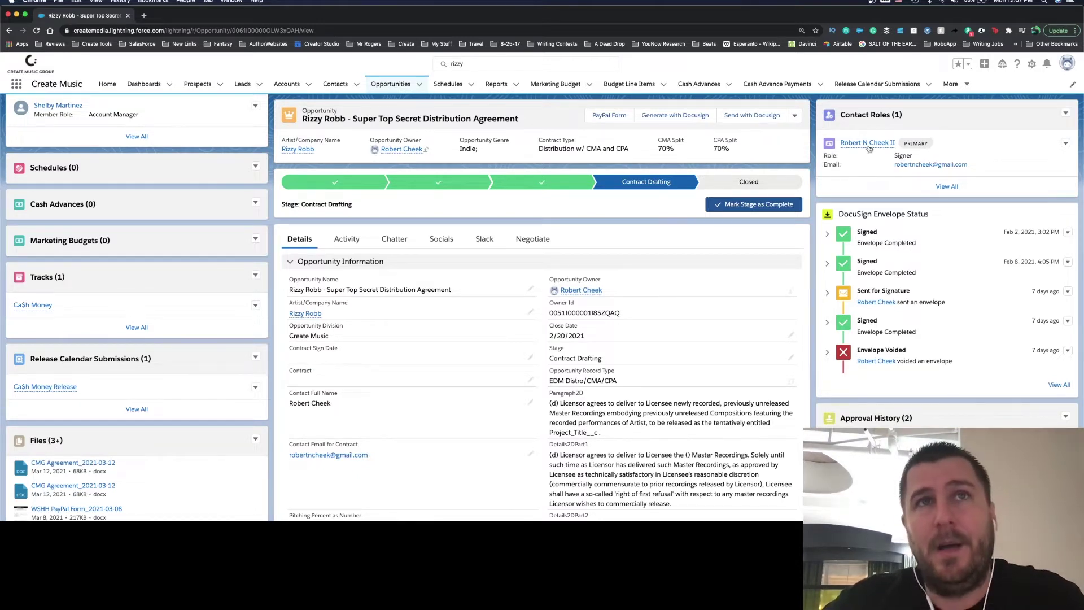
mouse_move(869, 147)
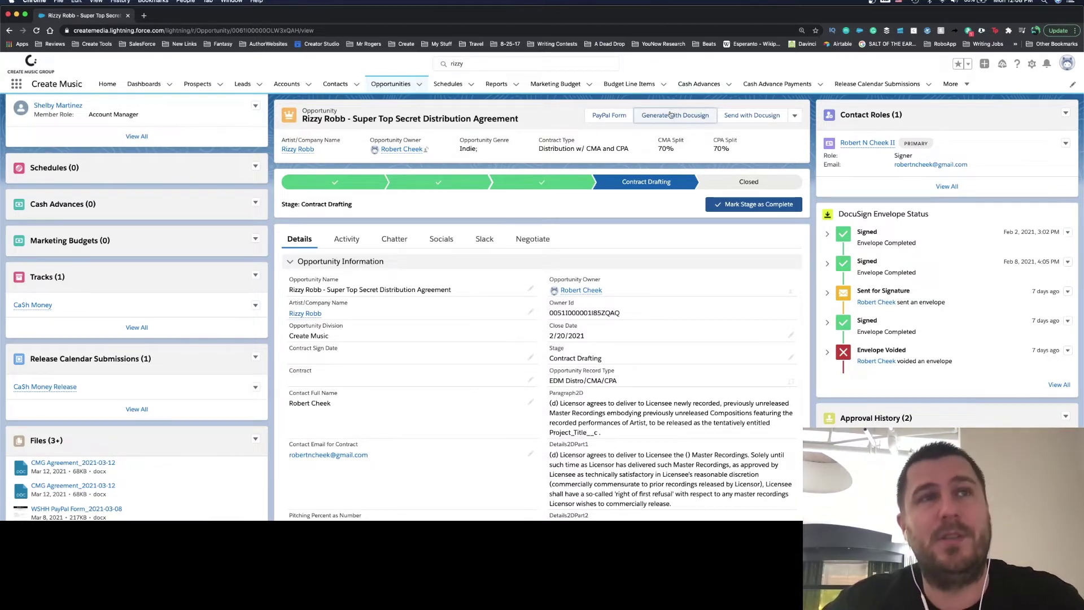
Step: Use Generate with Docusign in the opportunity header to create CMG Agreement_2021-03-15
click(671, 115)
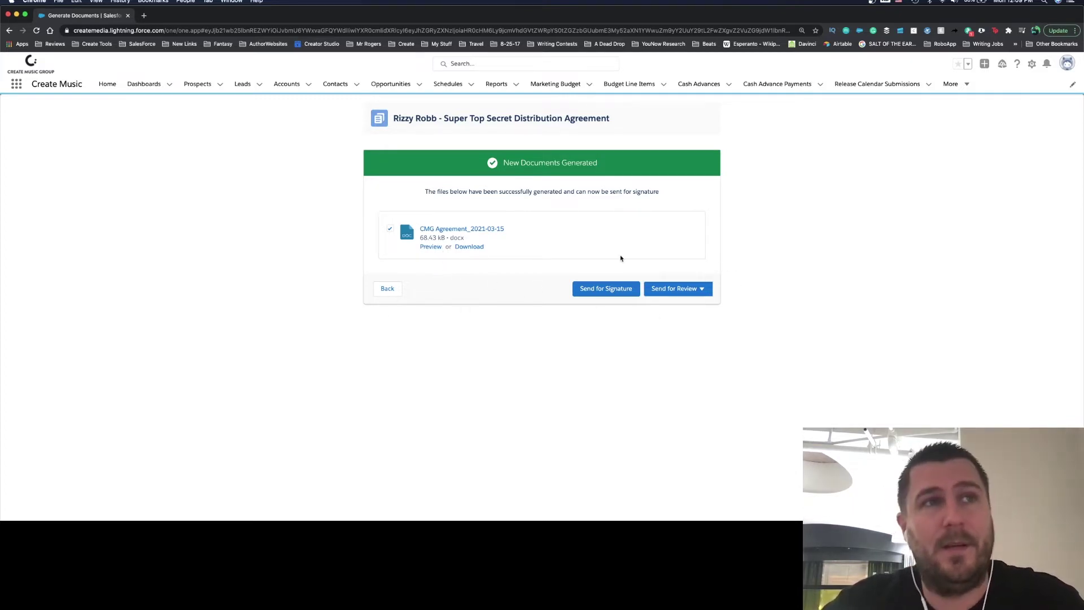
Step: Show the Send for Review options, External Review and Internal Approval, for the generated agreement
click(700, 291)
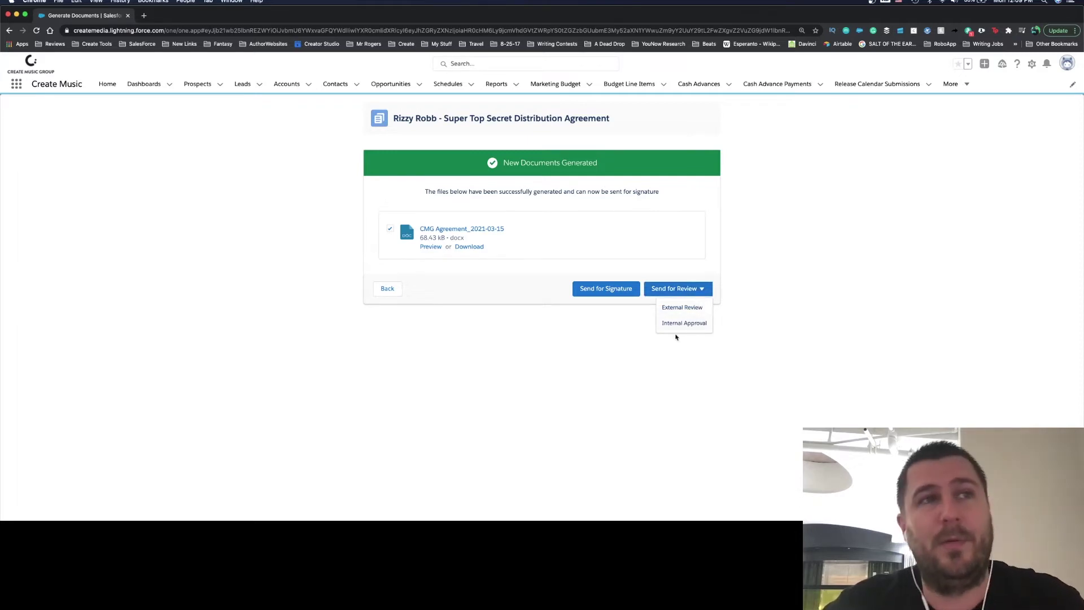
click(622, 272)
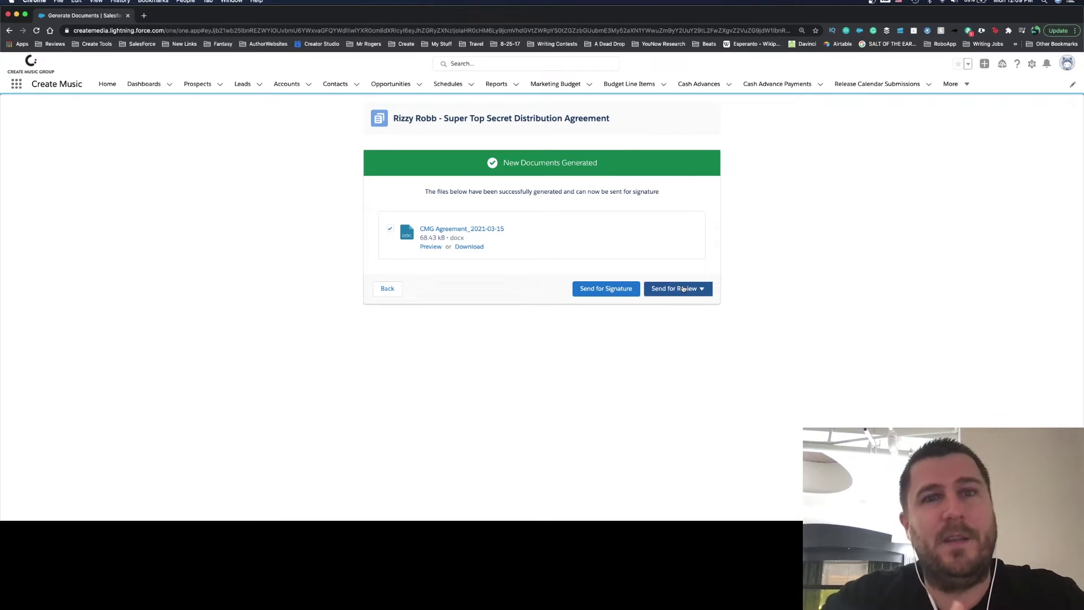
click(682, 288)
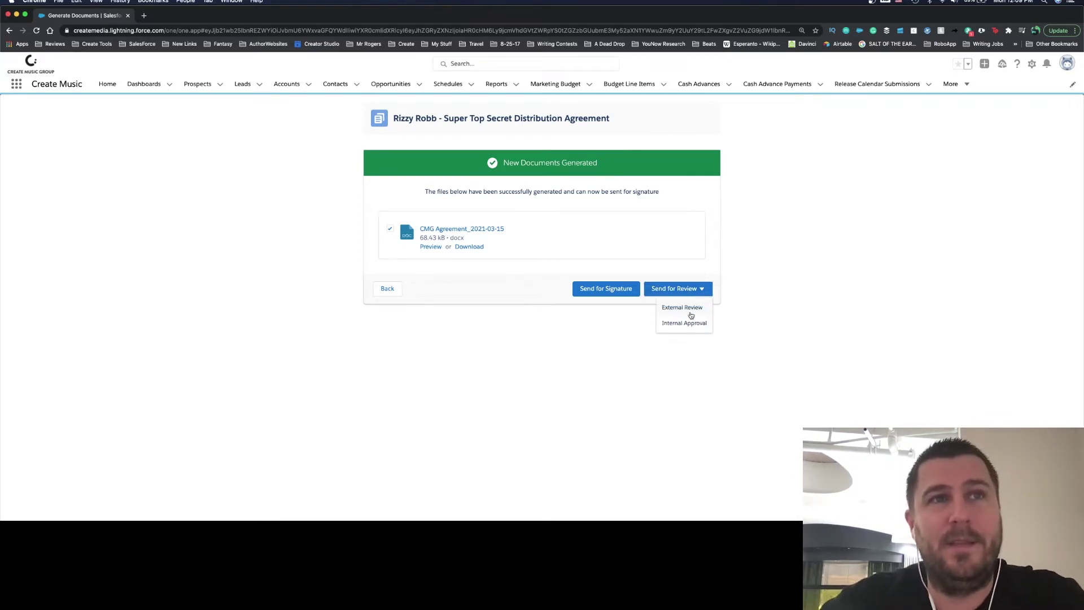
Step: Choose External Review and search contacts for a reviewer by name, then close Select Reviewer without adding anyone
click(691, 316)
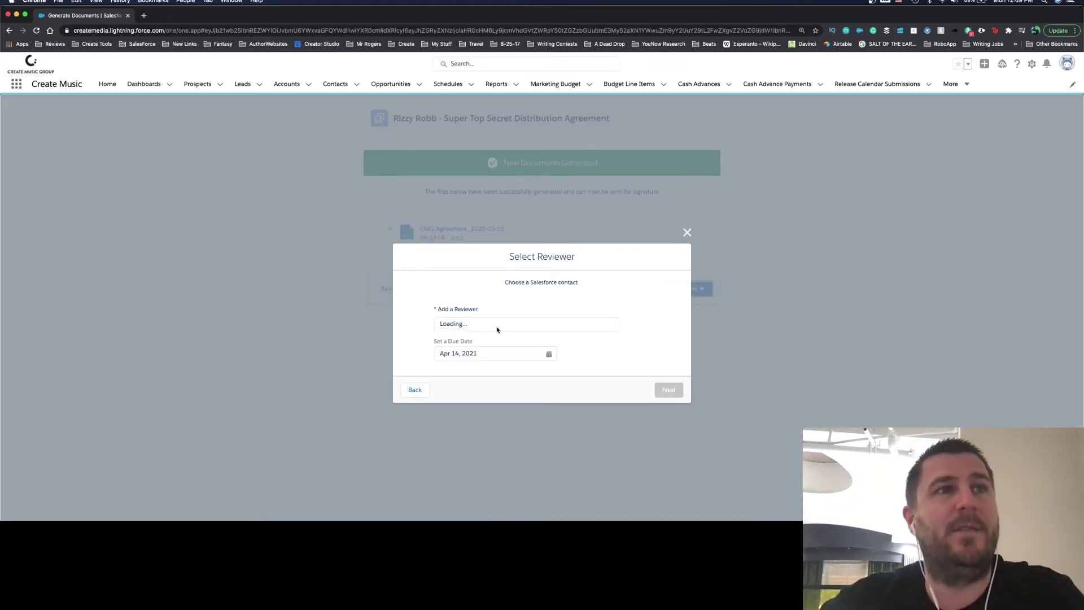
click(480, 326)
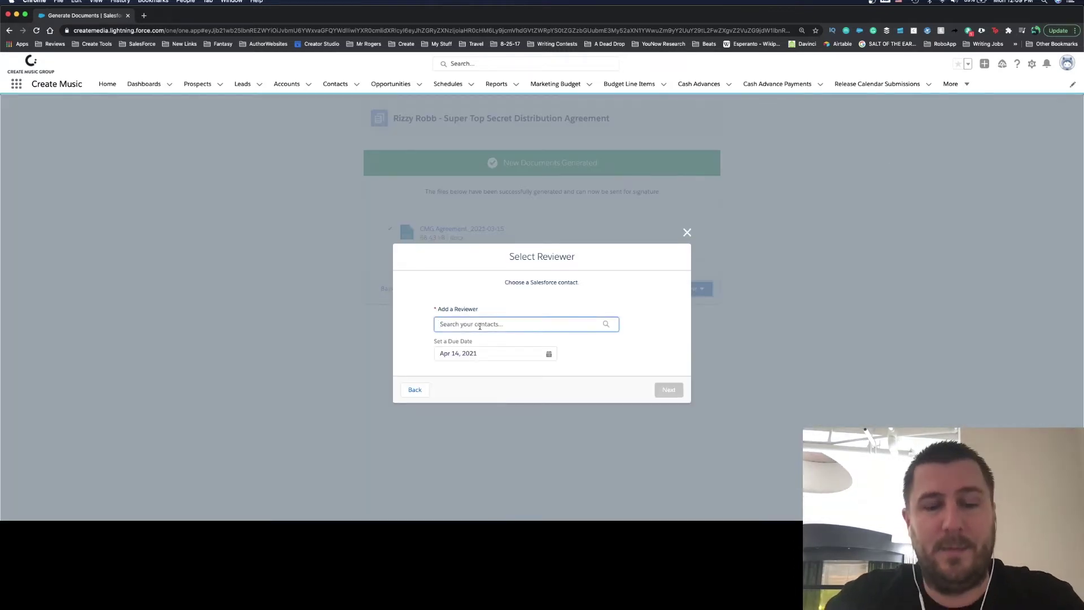
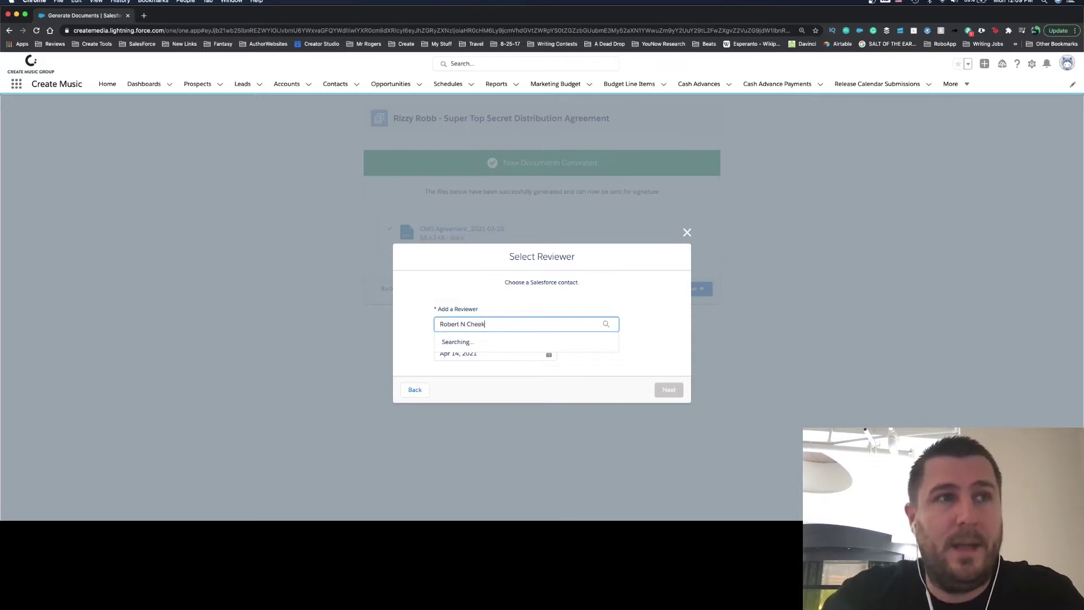
key(Left)
key(Left)
key(Left)
key(Left)
key(Left)
key(BackSpace)
key(BackSpace)
scroll(501, 355, down, 1)
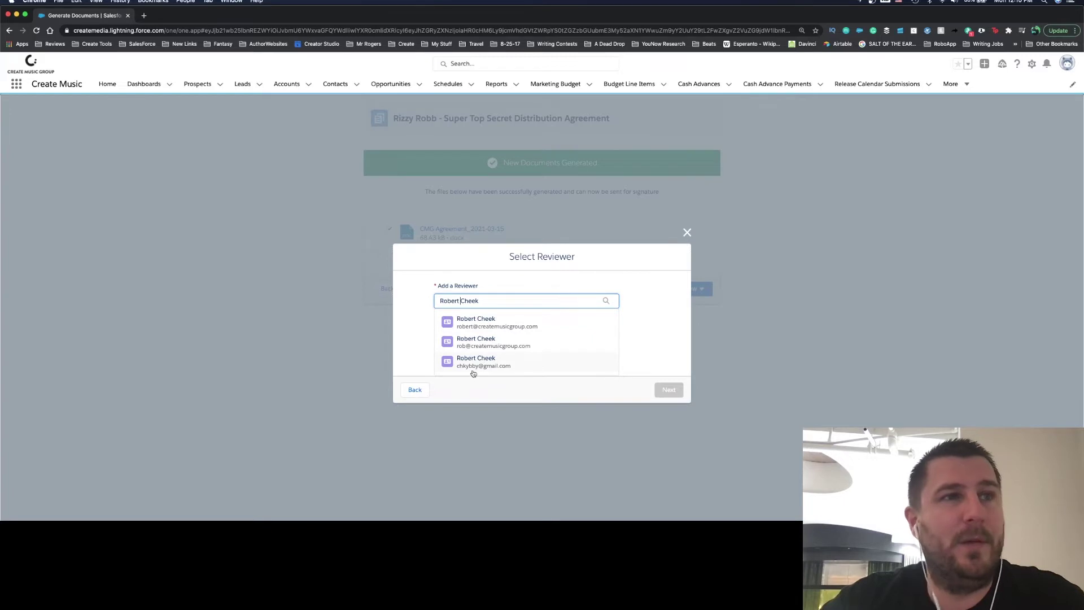
scroll(488, 328, up, 1)
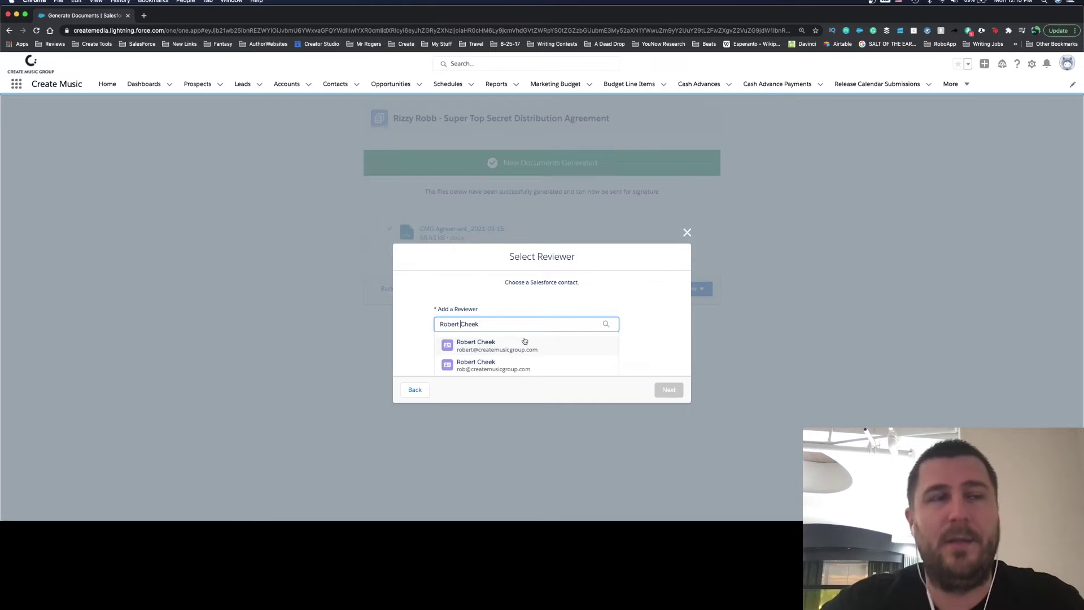
click(687, 232)
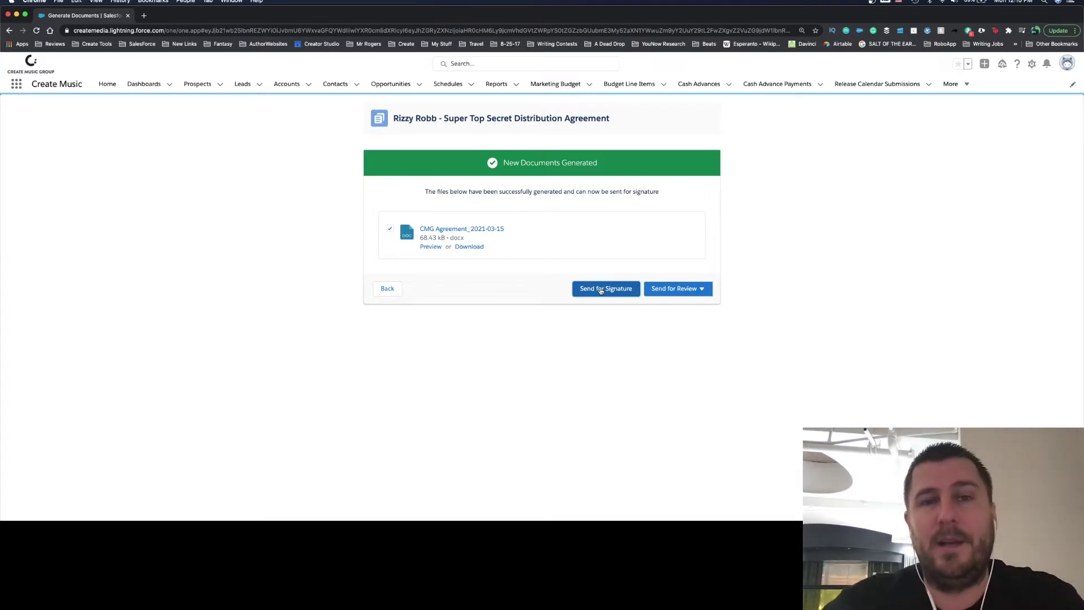
Step: Open Send for Signature, then go back to the Super Top Secret Distribution Agreement opportunity
click(601, 289)
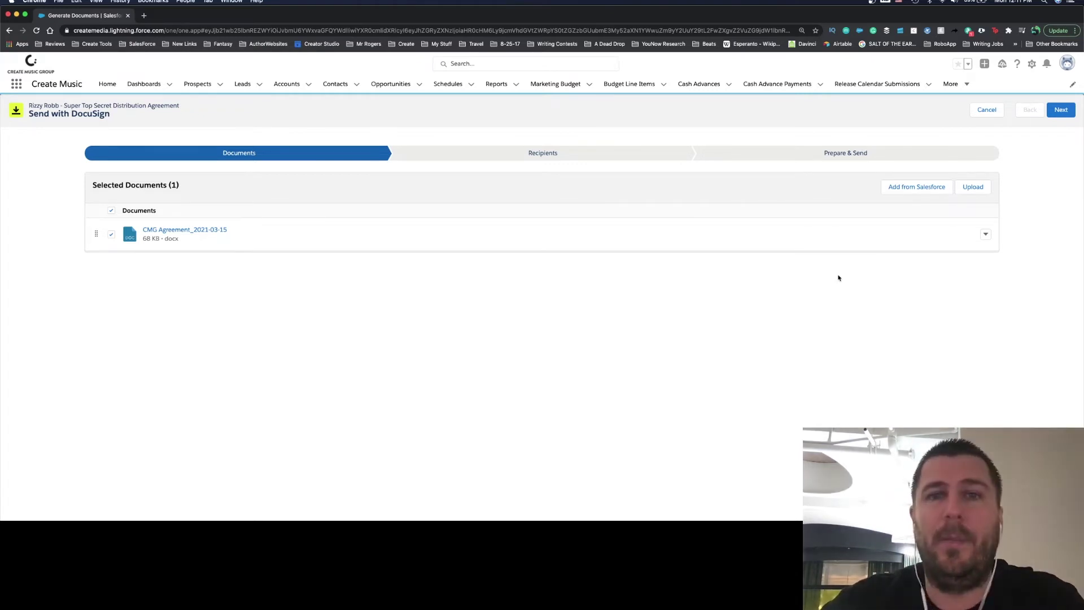
click(9, 30)
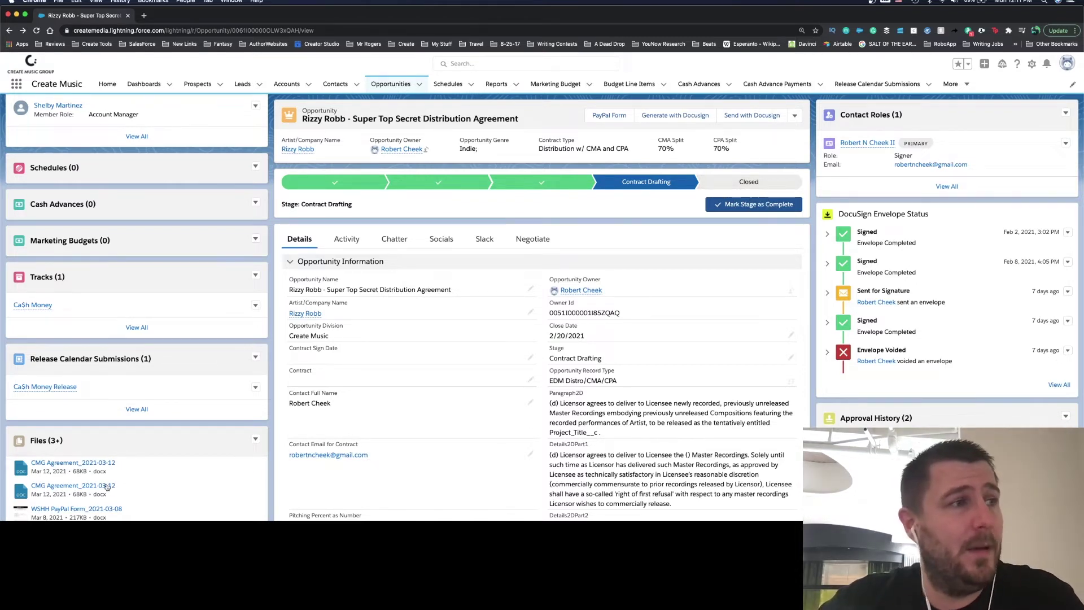
click(37, 440)
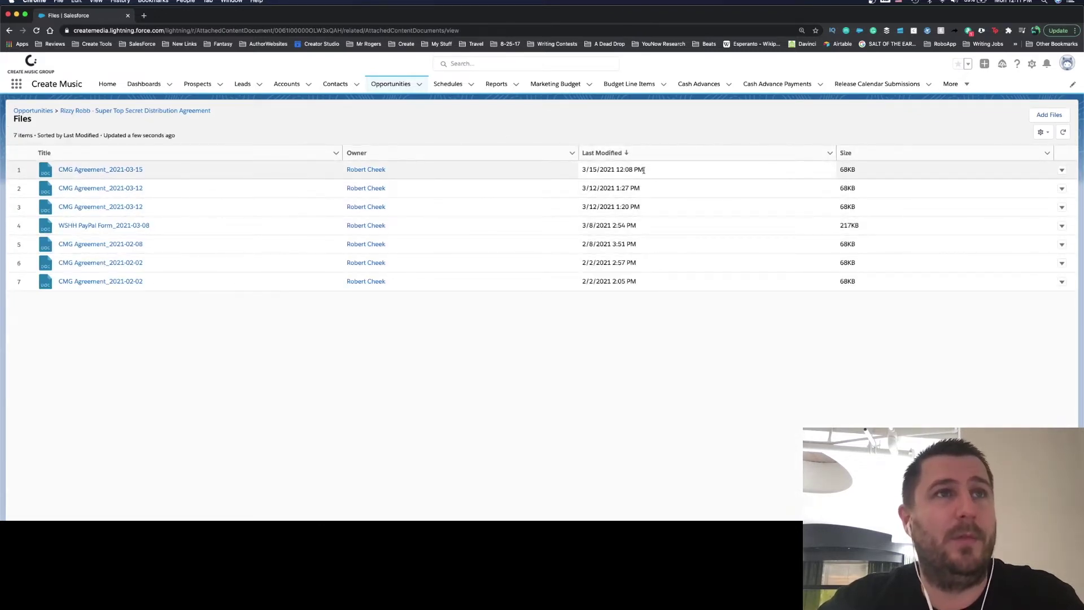
drag(629, 171, 582, 170)
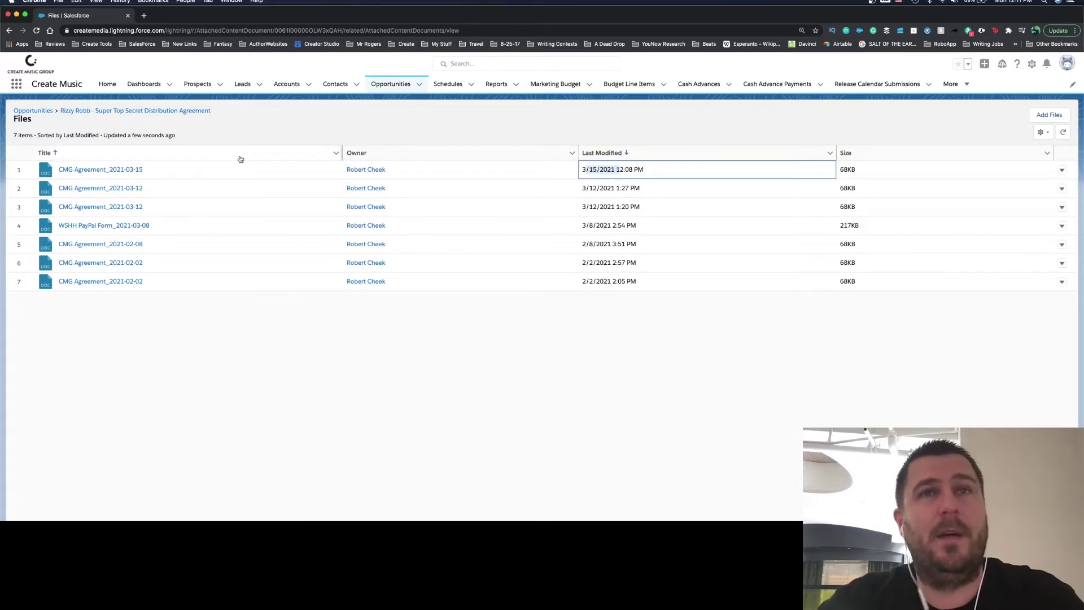
click(145, 111)
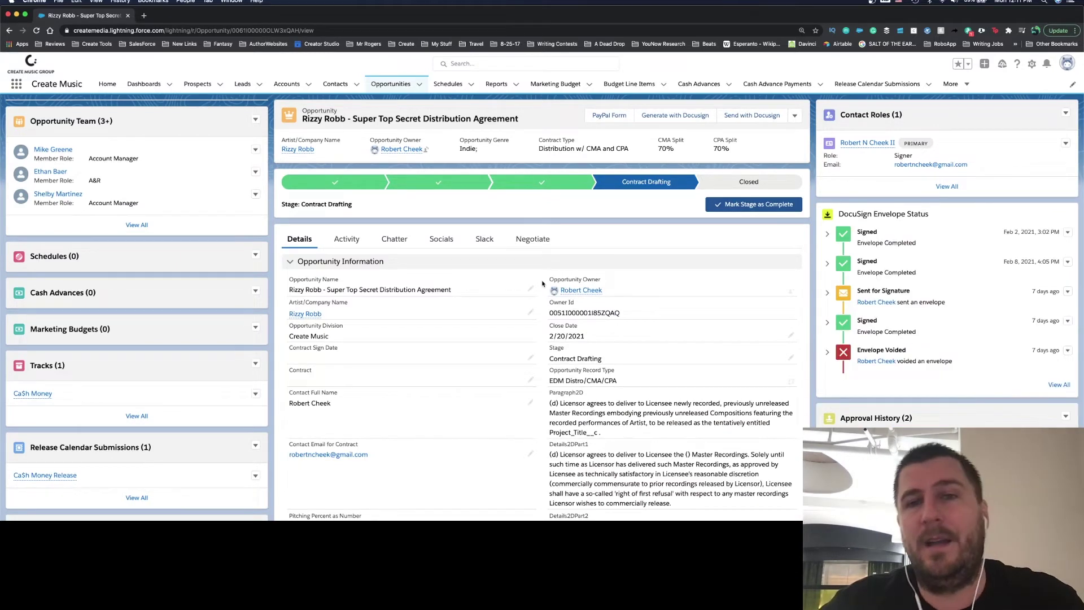
click(532, 239)
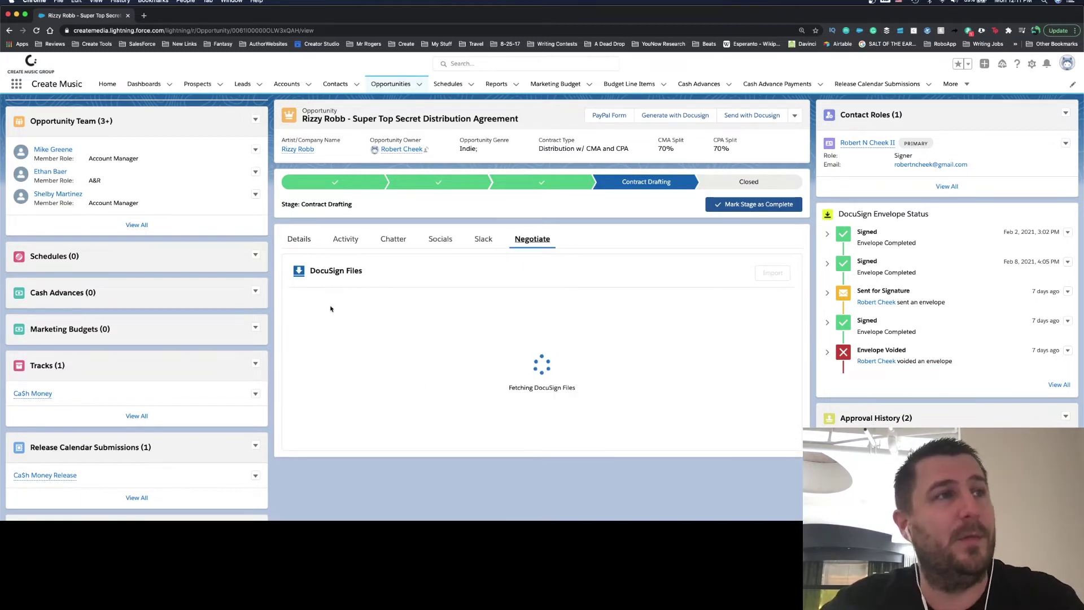
click(308, 246)
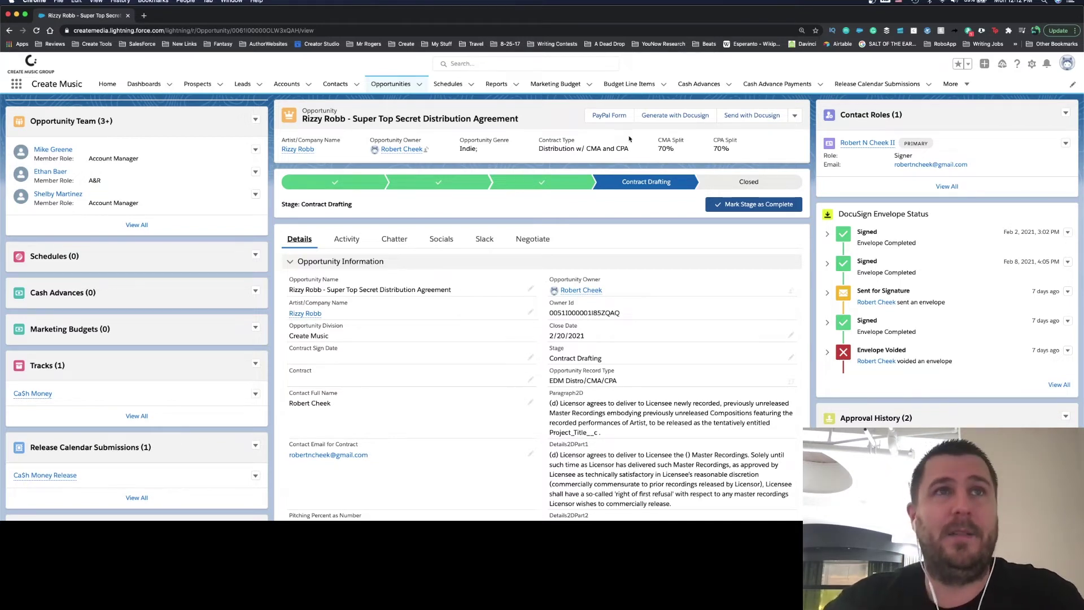
Step: Start Send with DocuSign, include CMG Agreement_2021-03-15, and continue to Recipients
click(759, 123)
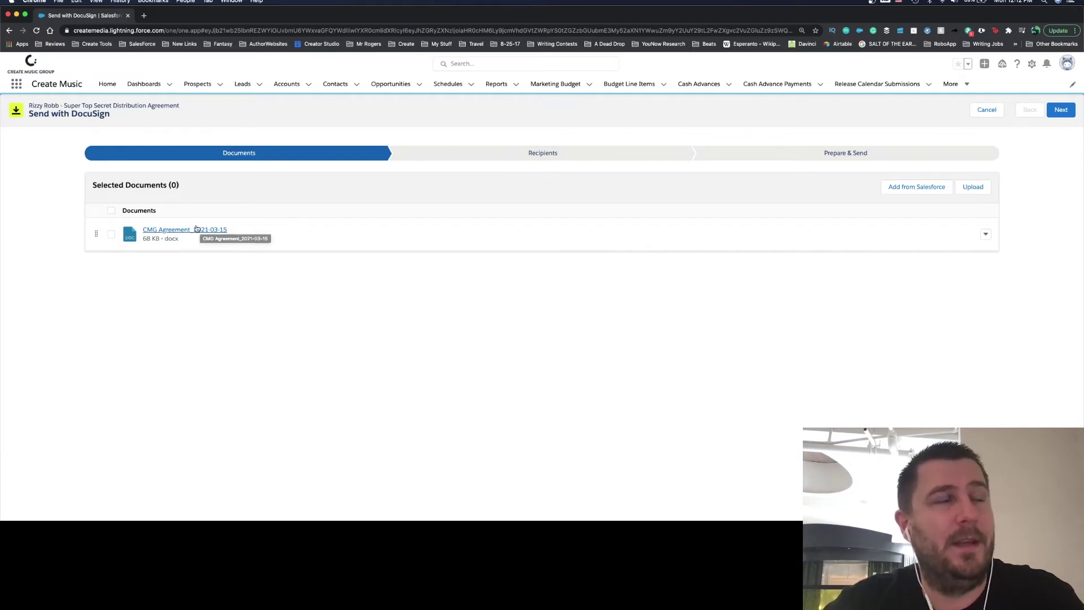
click(111, 234)
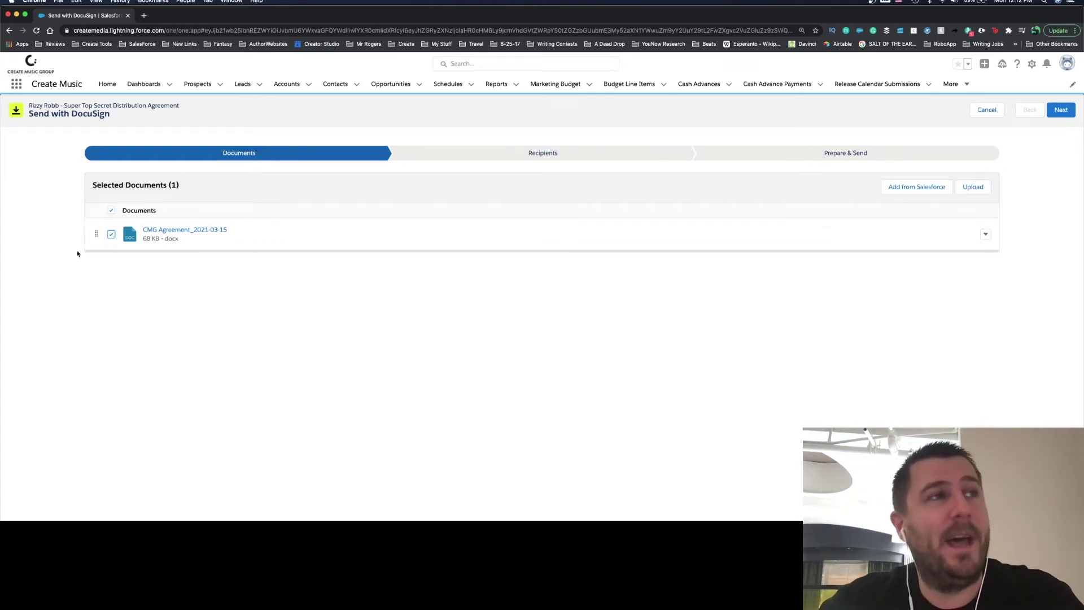
click(544, 153)
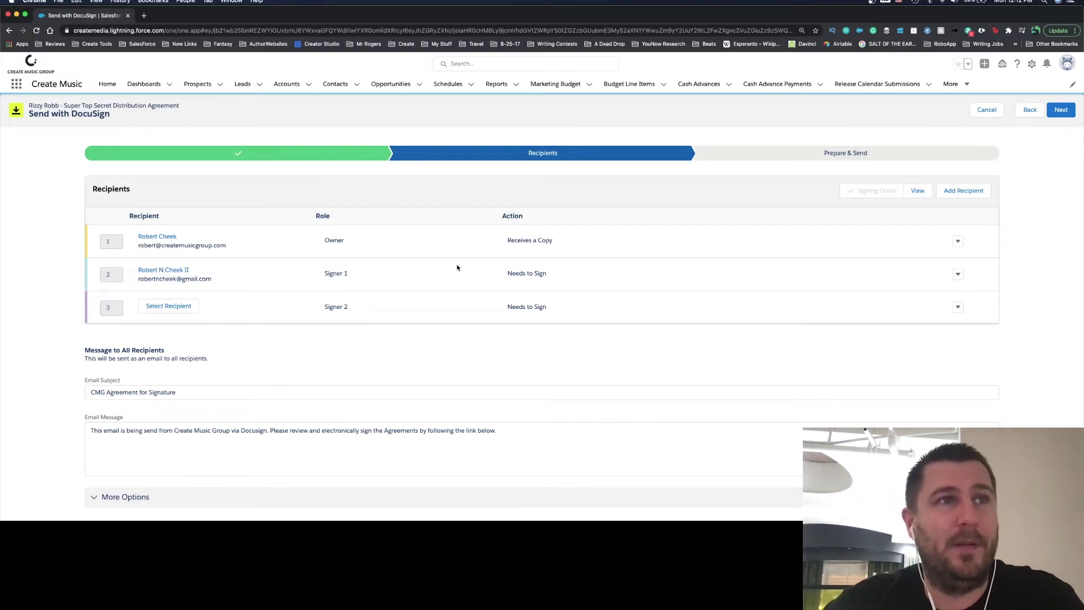
Step: Assign Signer 2 by the recipient's full name and company e-mail, set to Needs to Sign
click(168, 306)
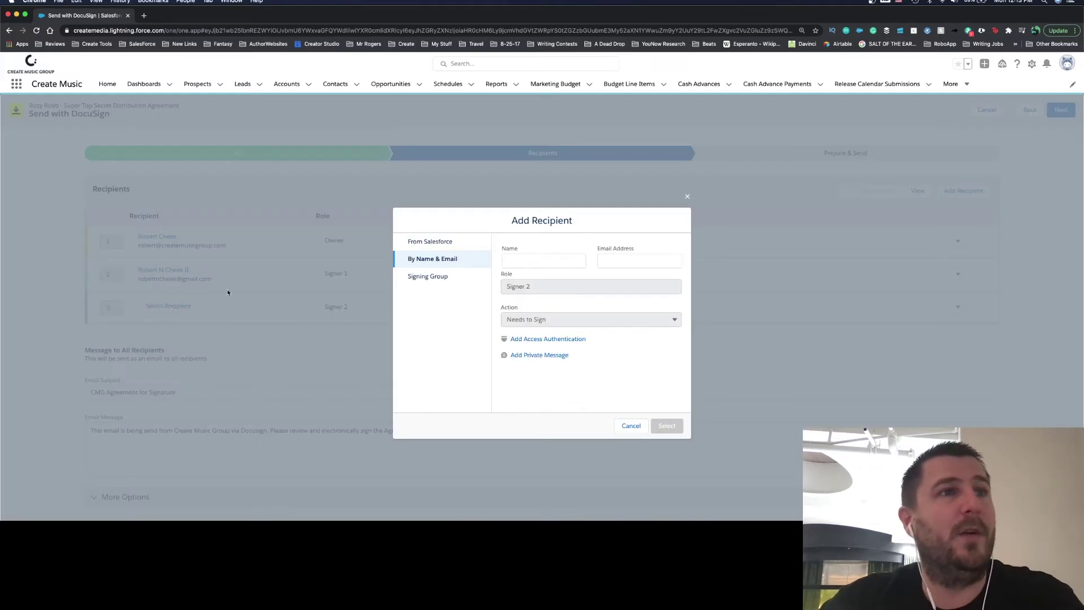
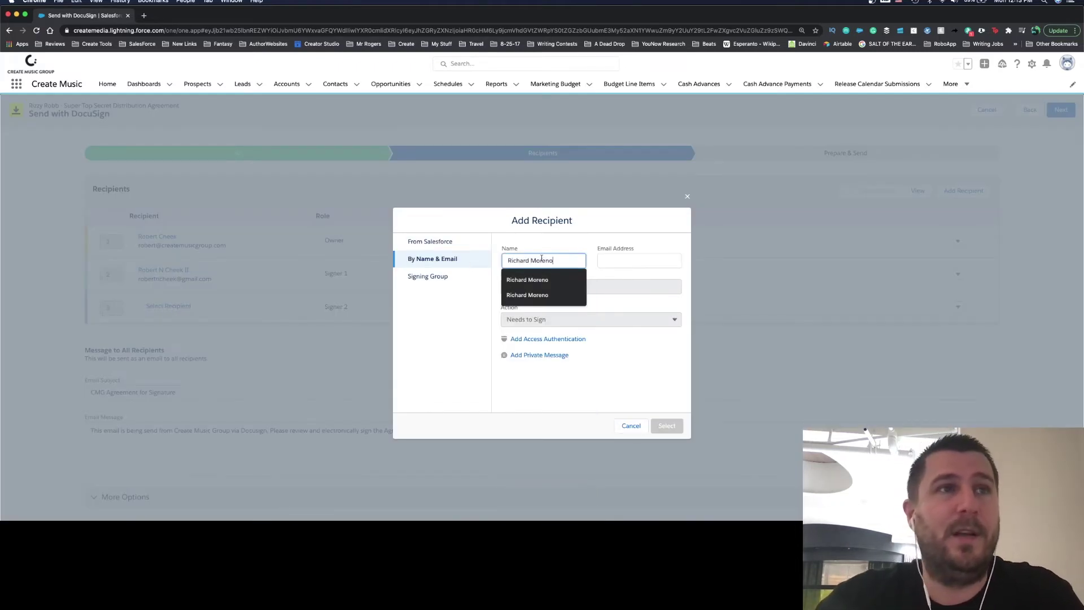
click(541, 280)
click(624, 264)
text(rich)
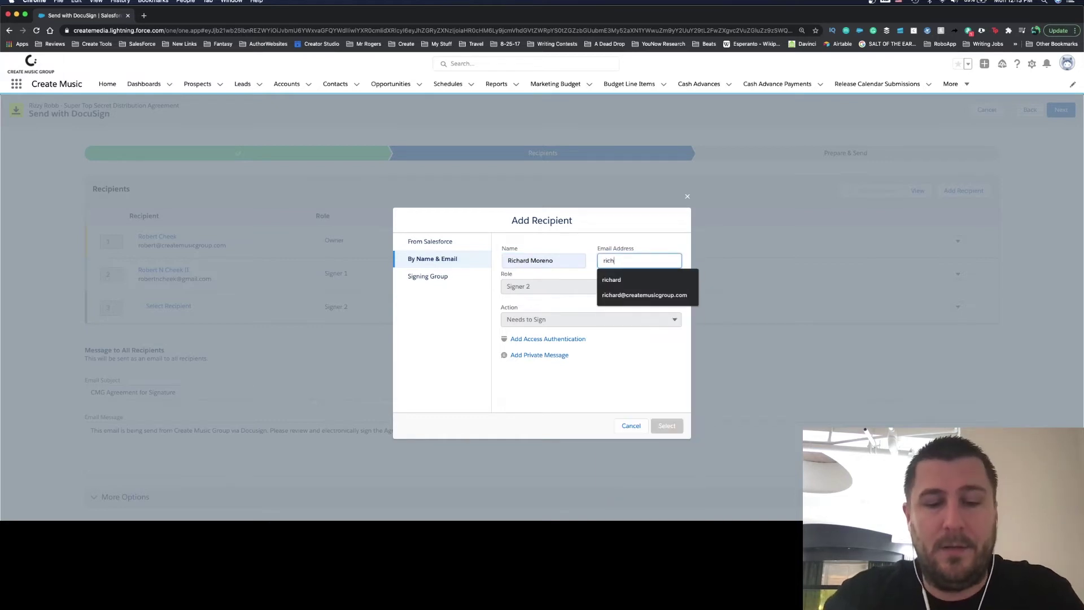
text(ard)
click(625, 311)
click(626, 258)
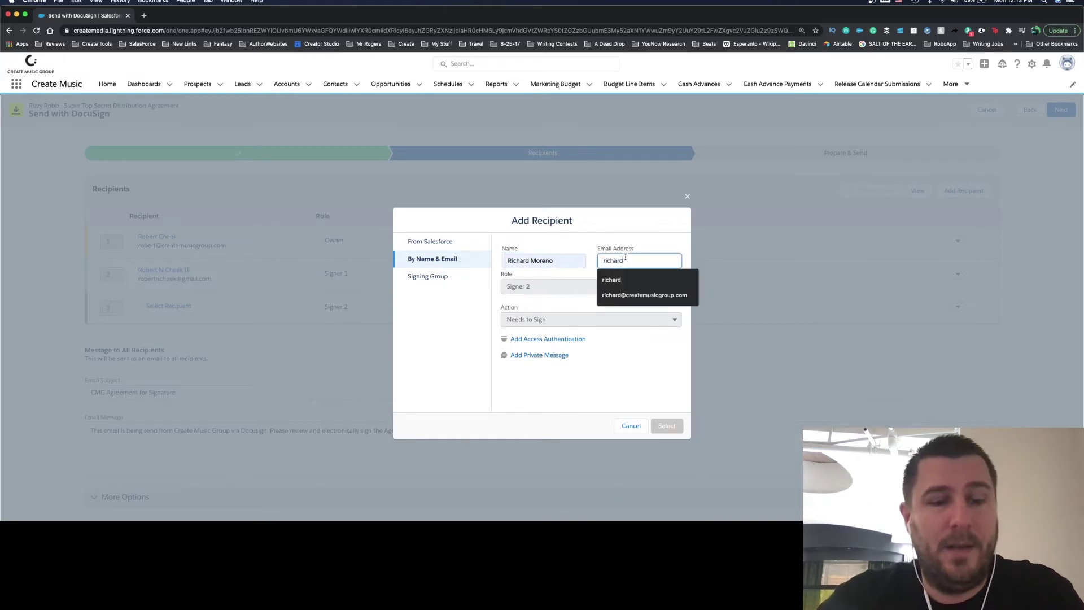
click(633, 295)
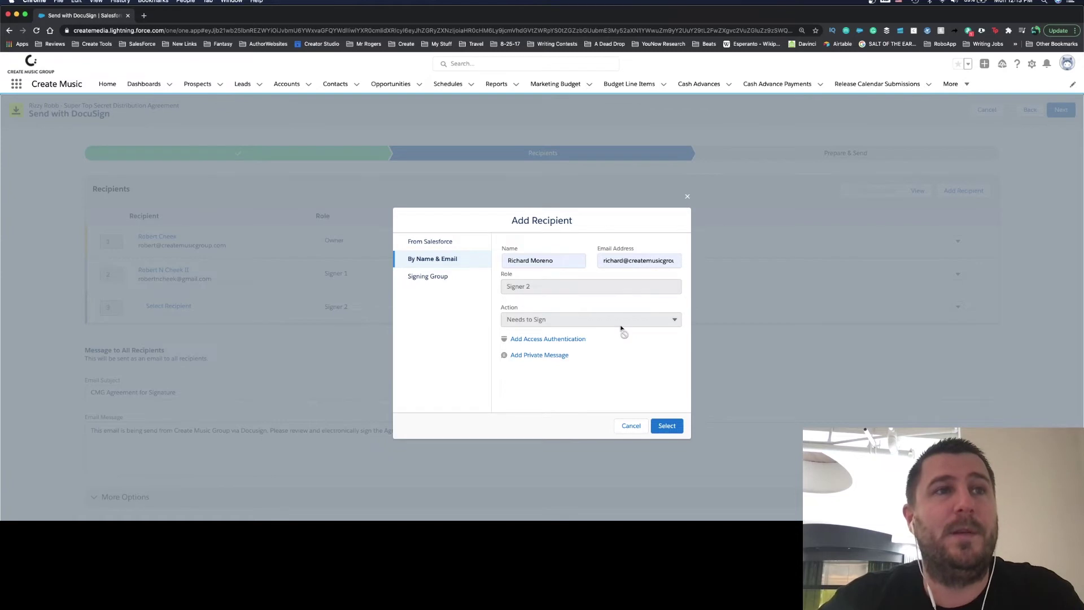
click(672, 428)
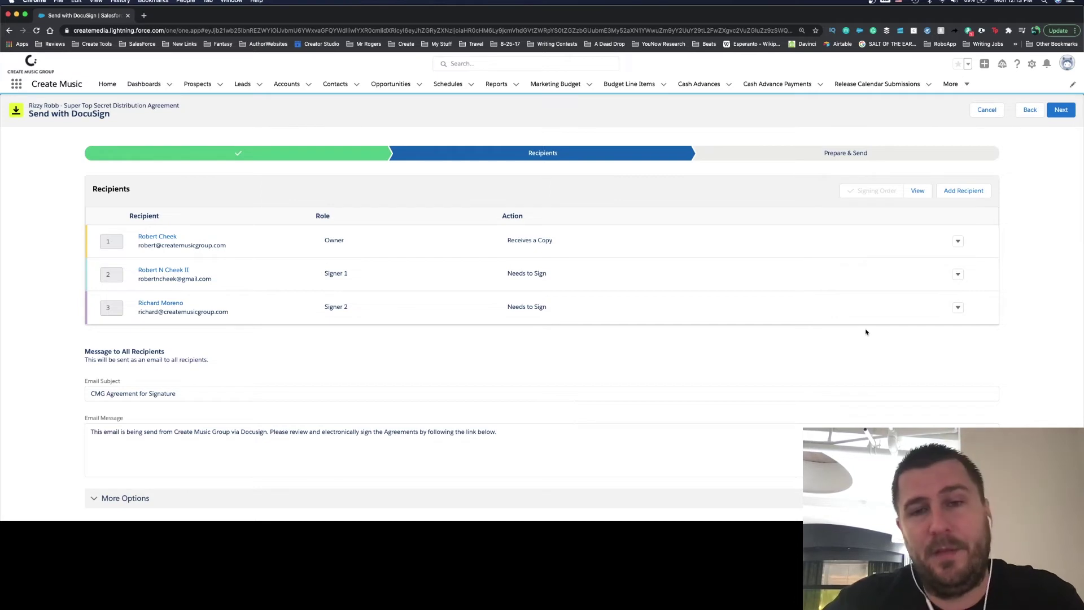
Step: Add a new recipient from a Salesforce contact search and set its action to Receives a Copy
click(965, 191)
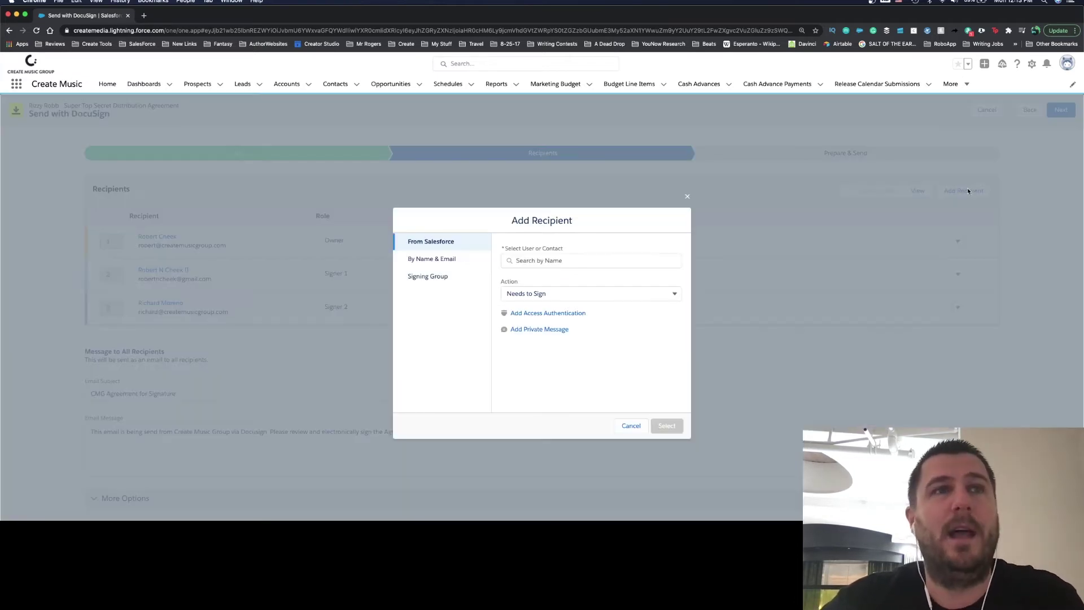
click(597, 259)
text(Coin)
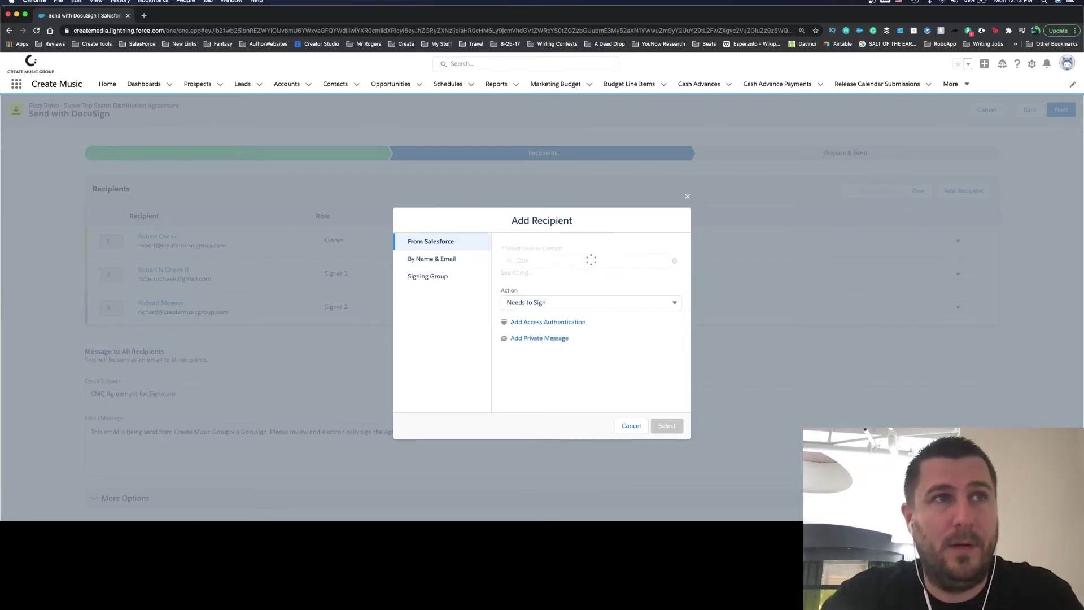
click(576, 261)
key(BackSpace)
key(BackSpace)
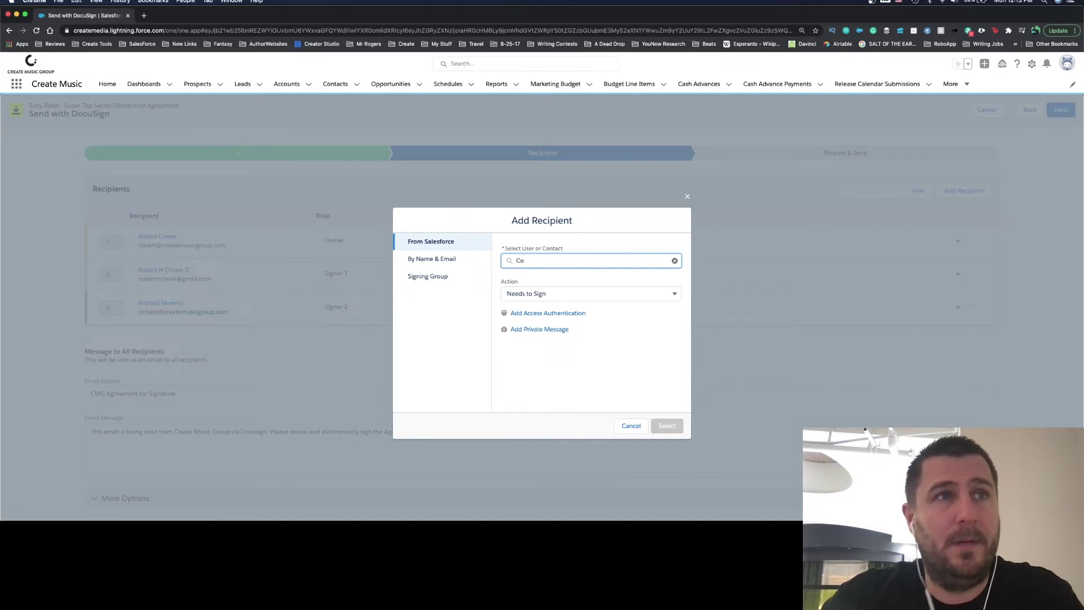
text(indy)
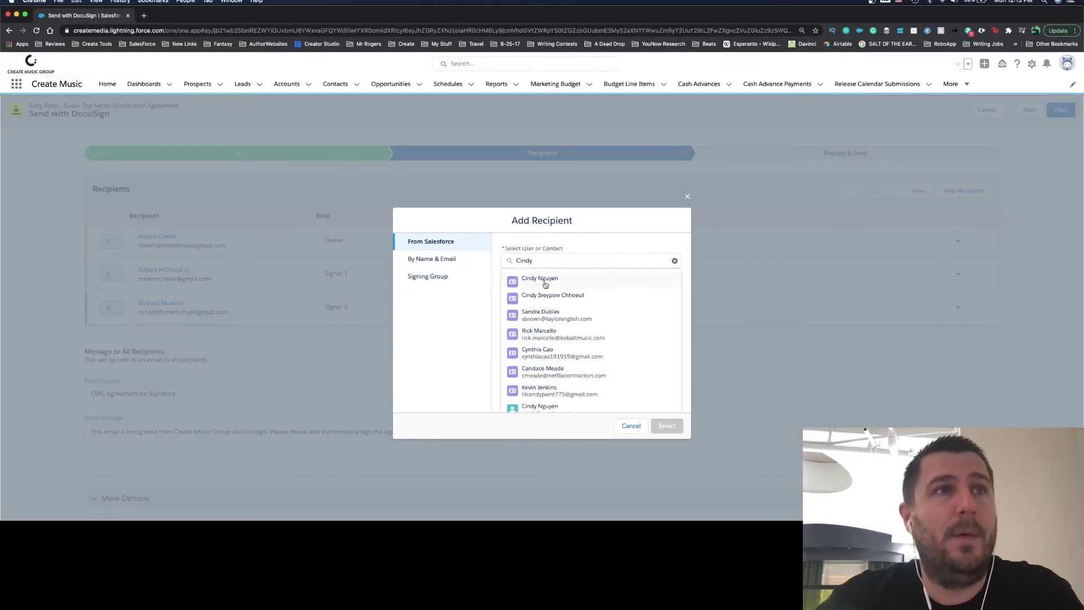
click(545, 285)
click(556, 292)
click(547, 354)
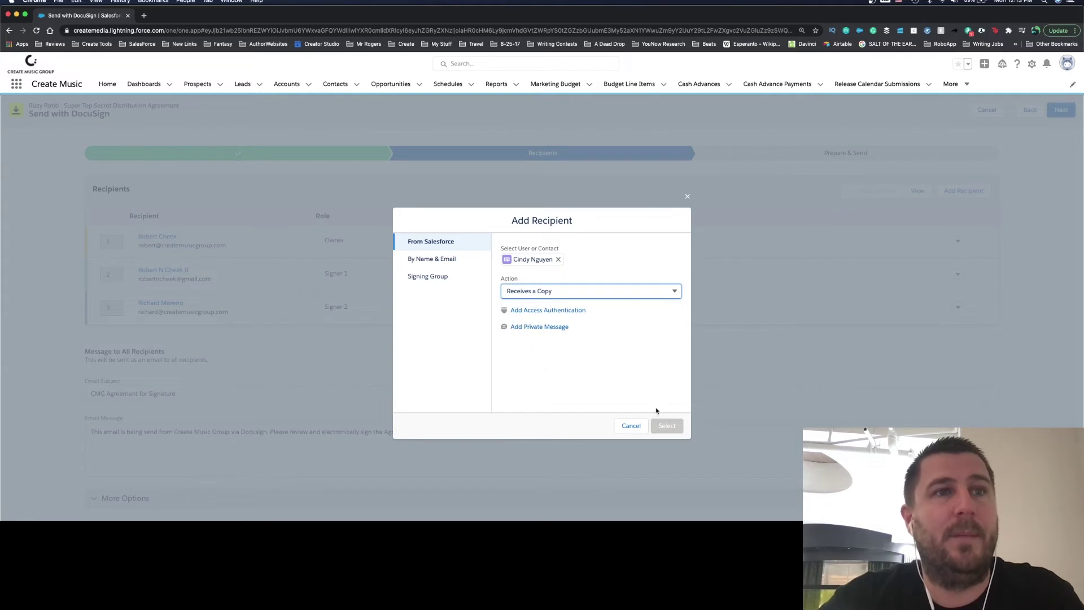
click(604, 340)
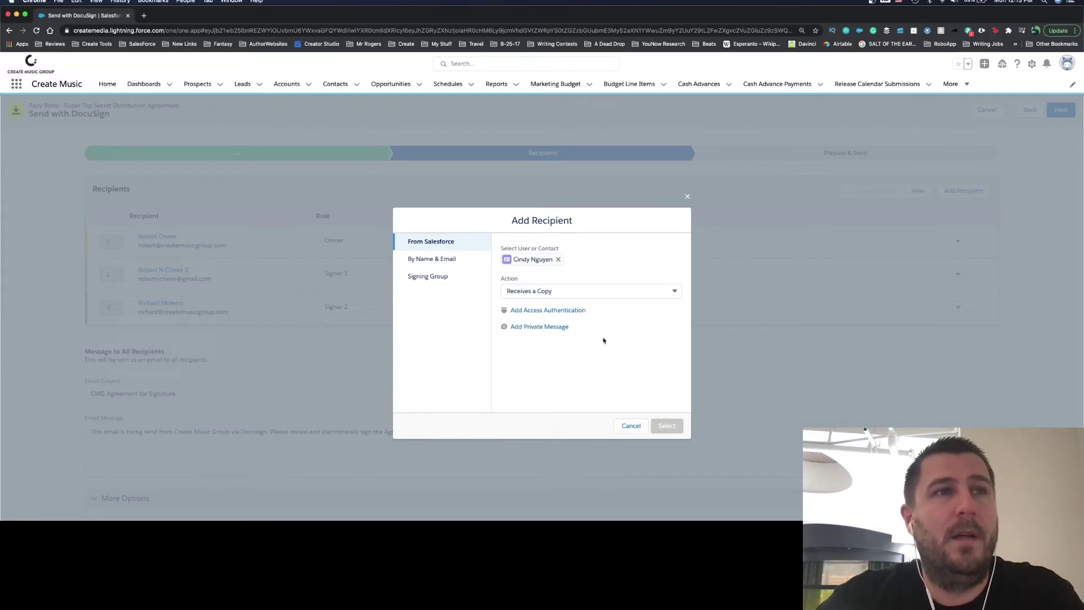
Step: Replace the chosen contact with its internal user match and add it as Signer 3
click(558, 259)
scroll(556, 346, down, 1)
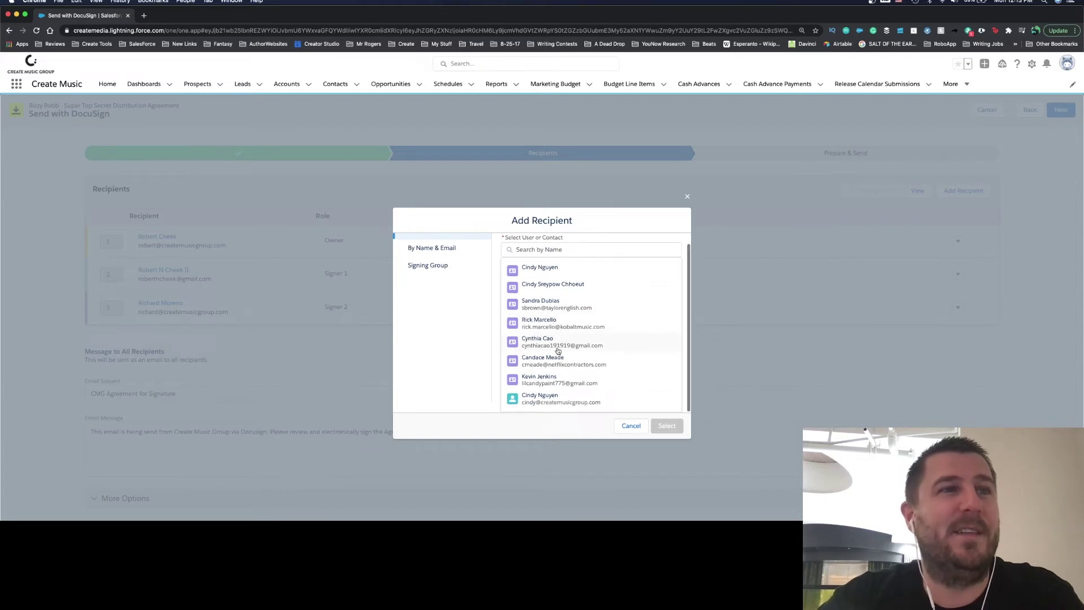
click(545, 398)
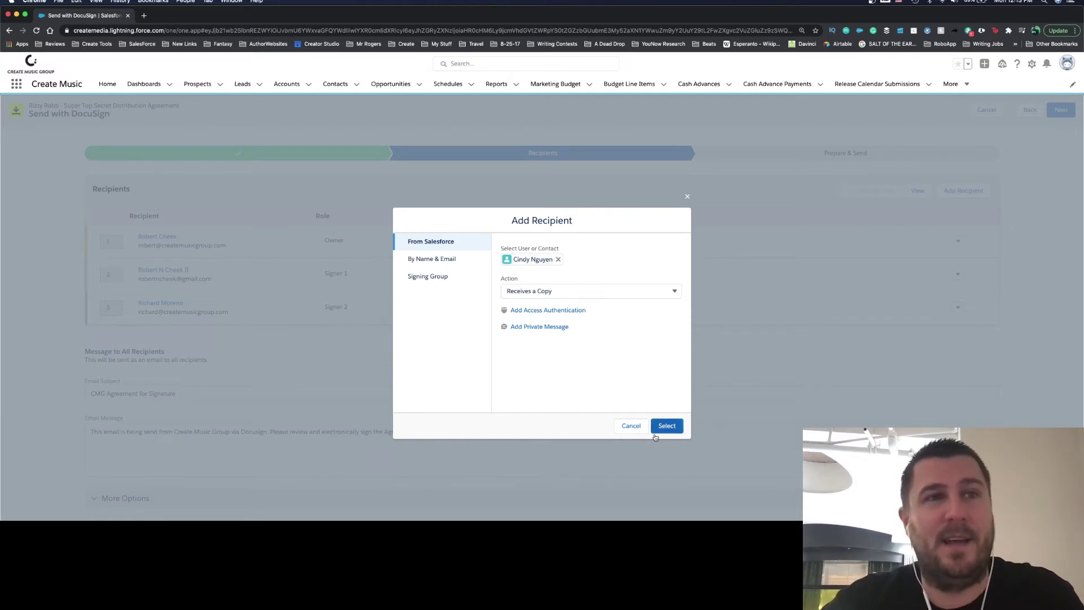
click(559, 260)
click(540, 282)
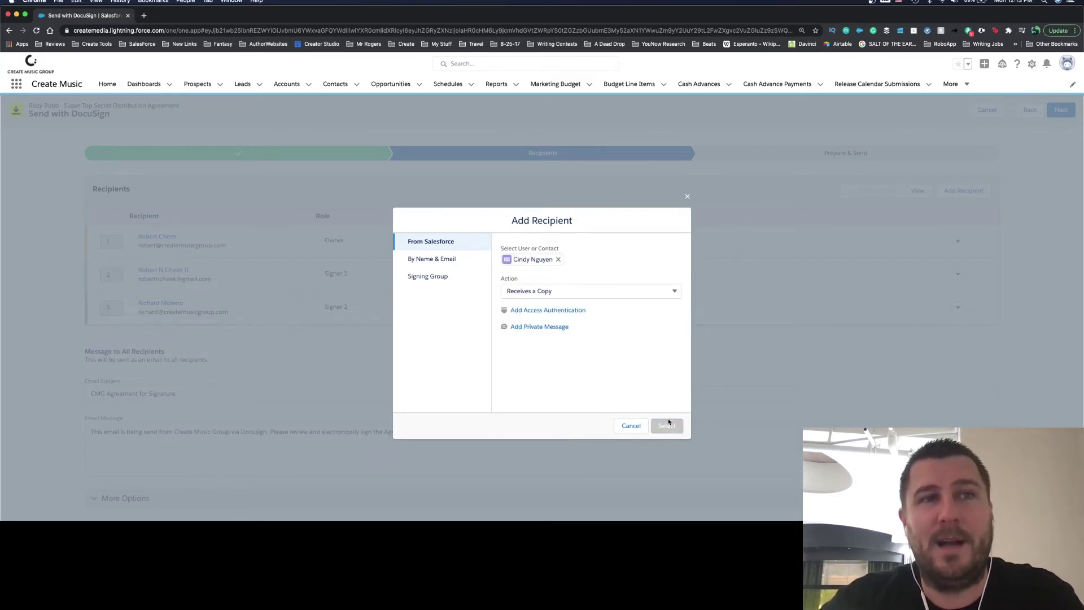
click(559, 259)
scroll(565, 309, down, 2)
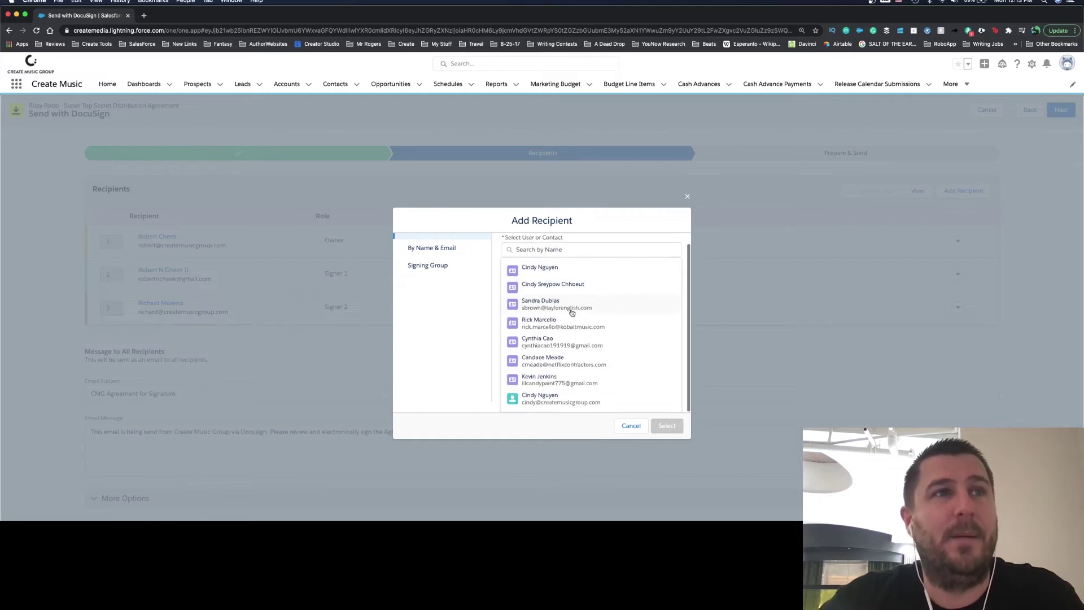
click(562, 400)
click(667, 425)
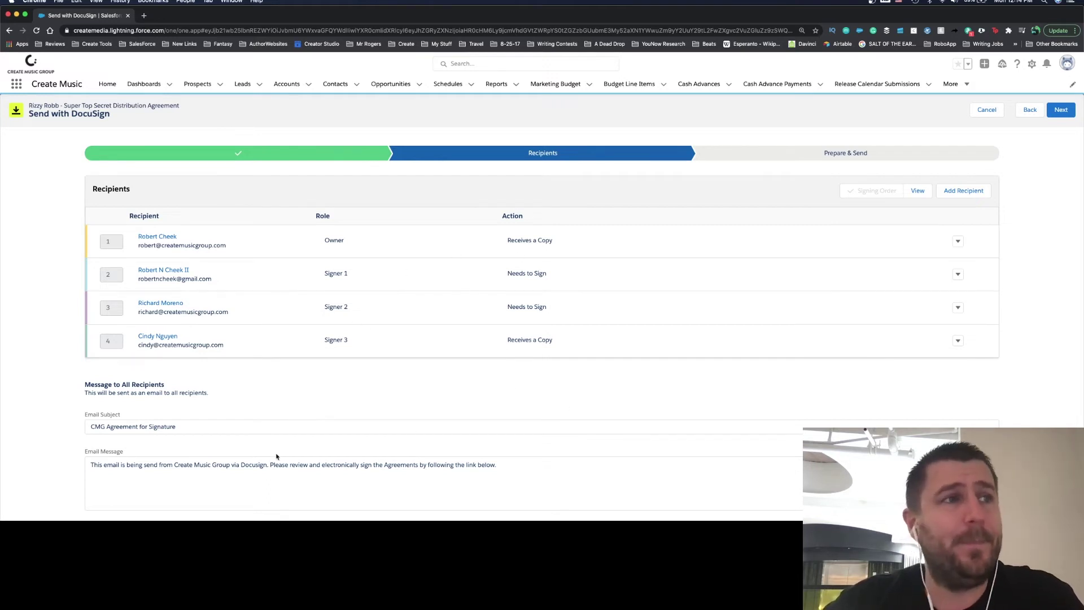
Step: Remove the row 4 Signer 3 copy recipient, leaving the owner and two signers
scroll(277, 456, down, 5)
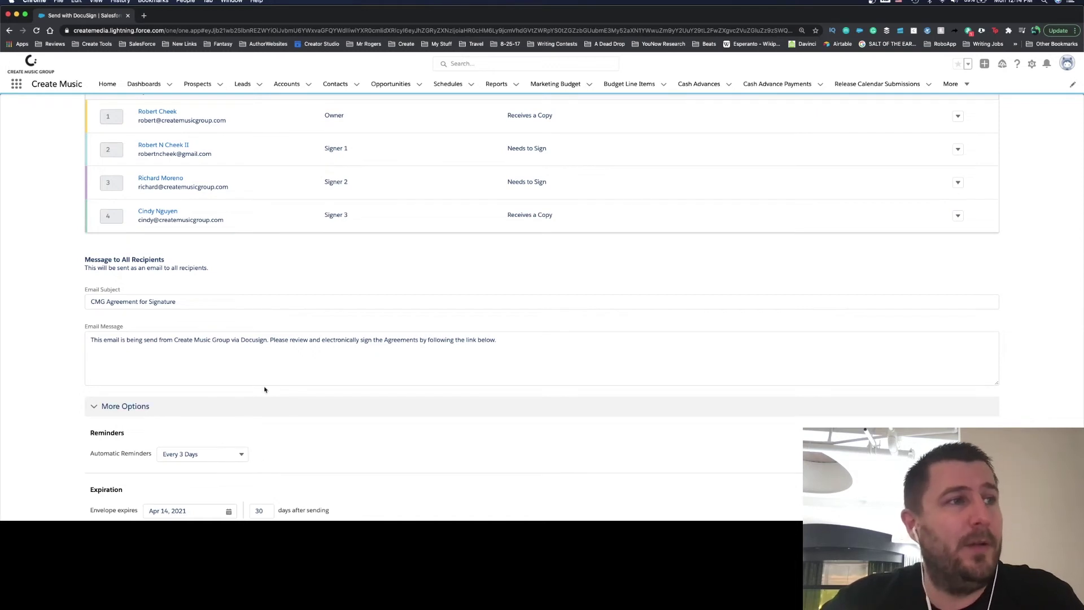
scroll(375, 293, up, 5)
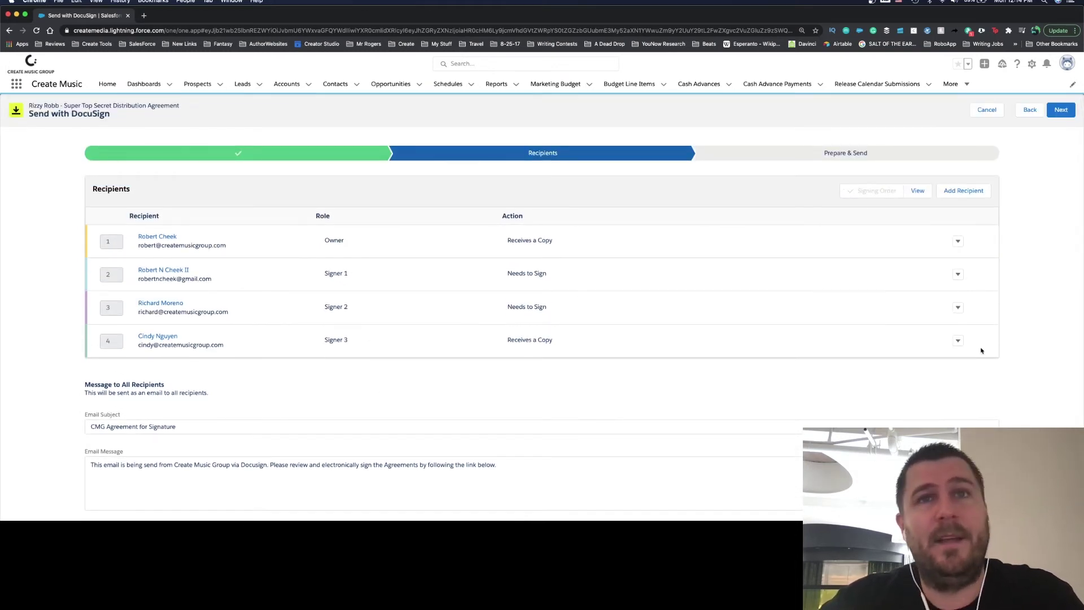
click(958, 340)
click(971, 376)
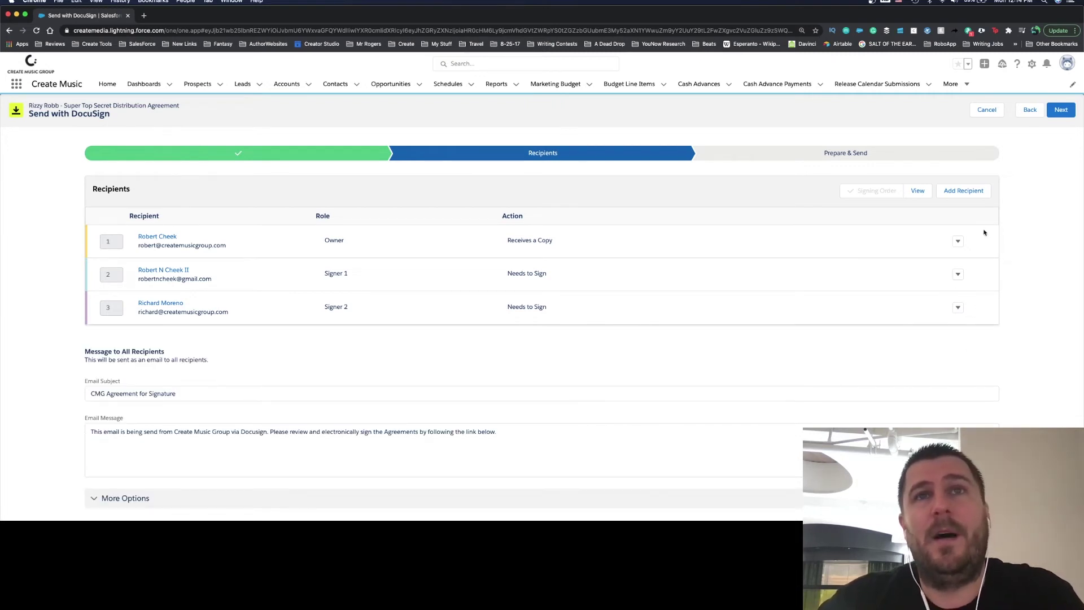
Step: Continue to the signature-preparation view and scroll through the agreement document
click(1062, 111)
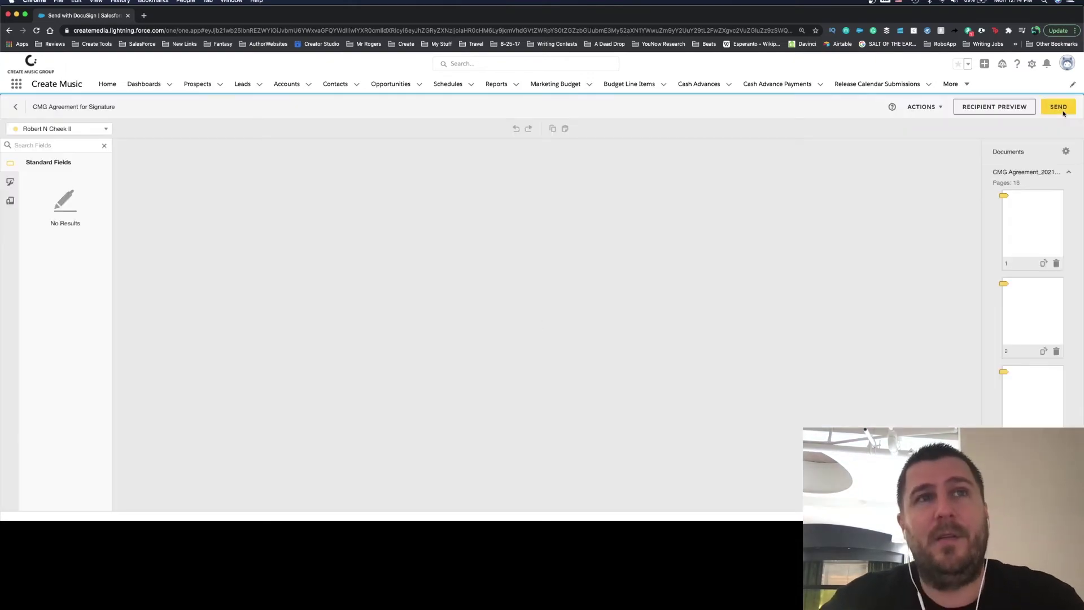
scroll(678, 340, down, 15)
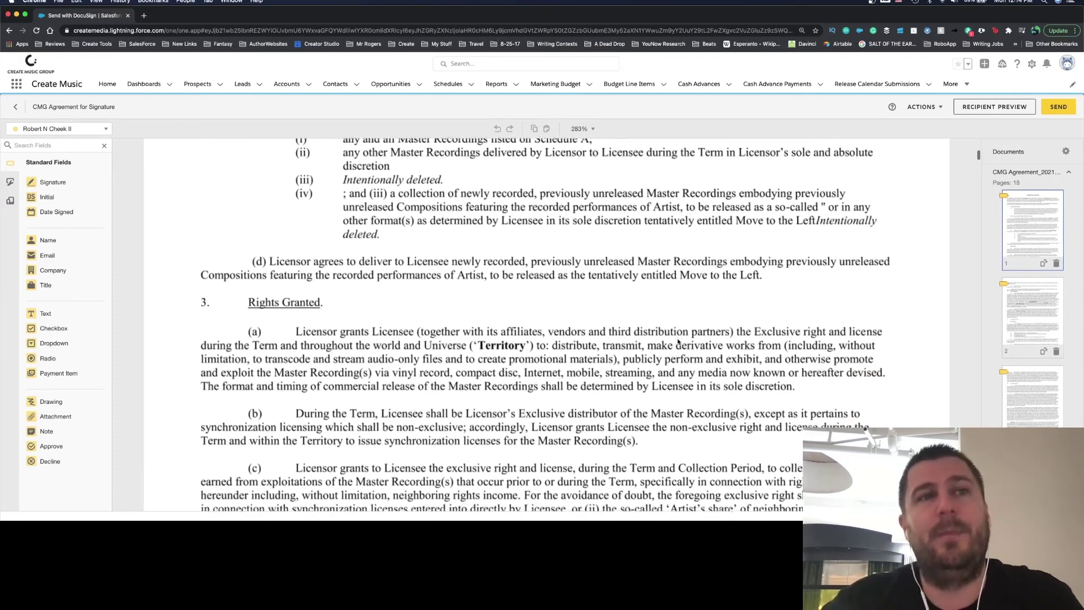
scroll(679, 340, down, 15)
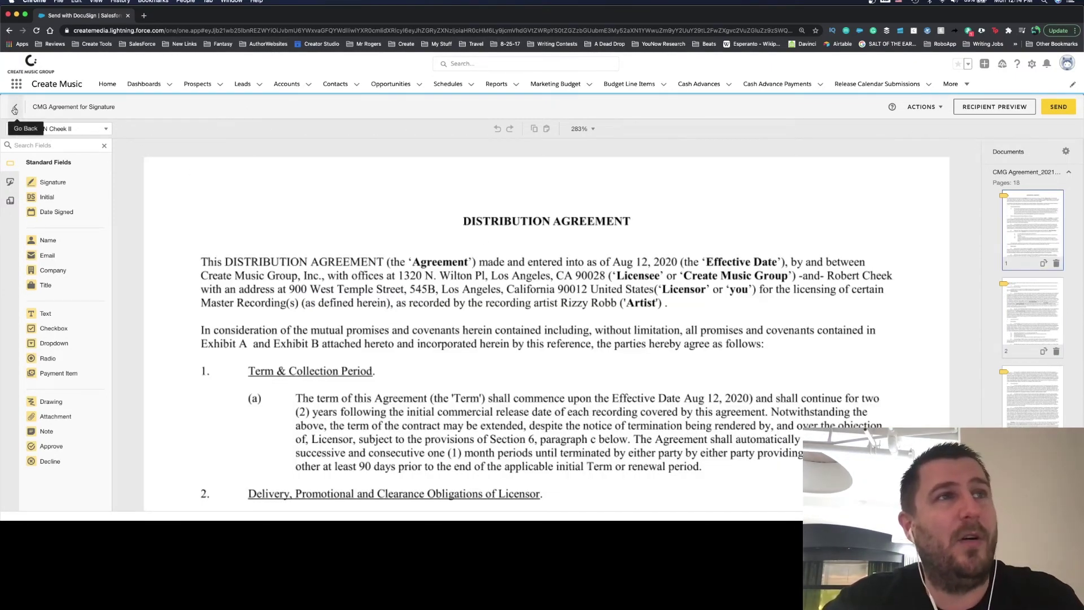
Step: Leave DocuSign and return via browser history to the Super Top Secret Distribution Agreement opportunity
click(15, 110)
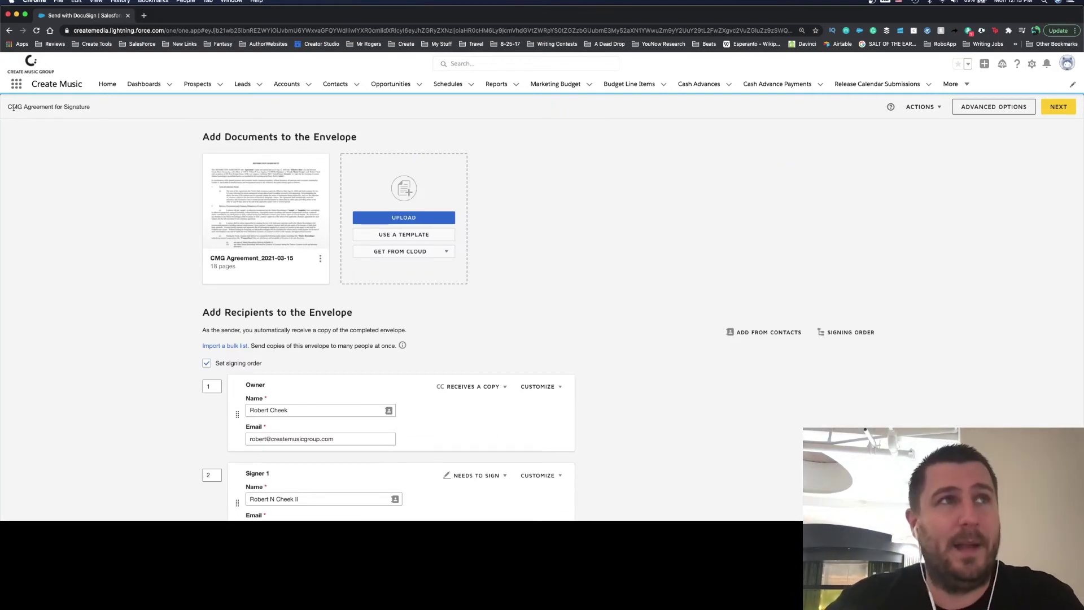
click(9, 31)
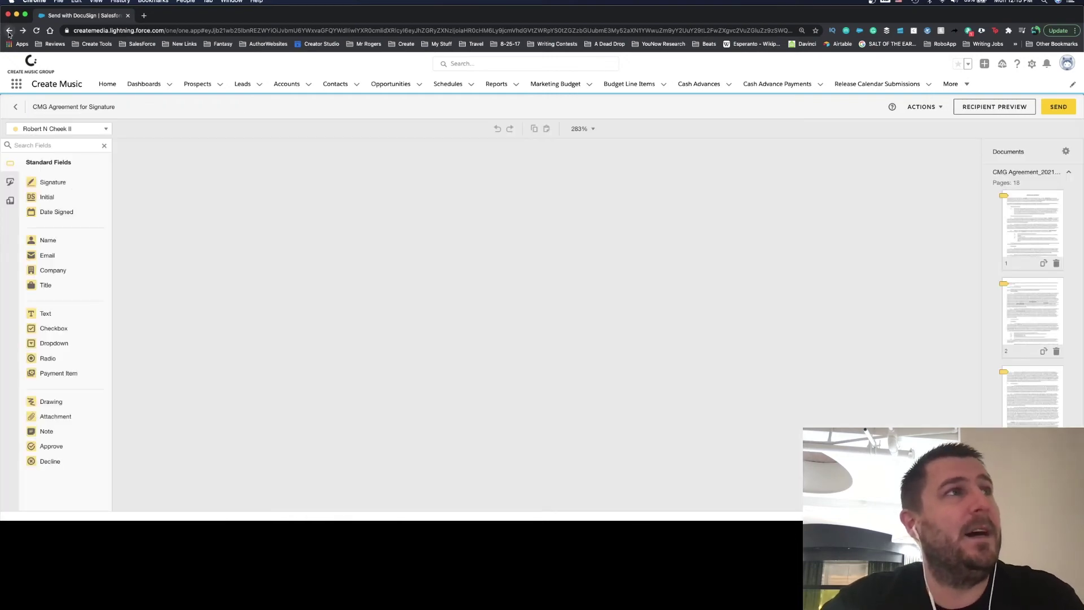
right_click(9, 31)
click(33, 58)
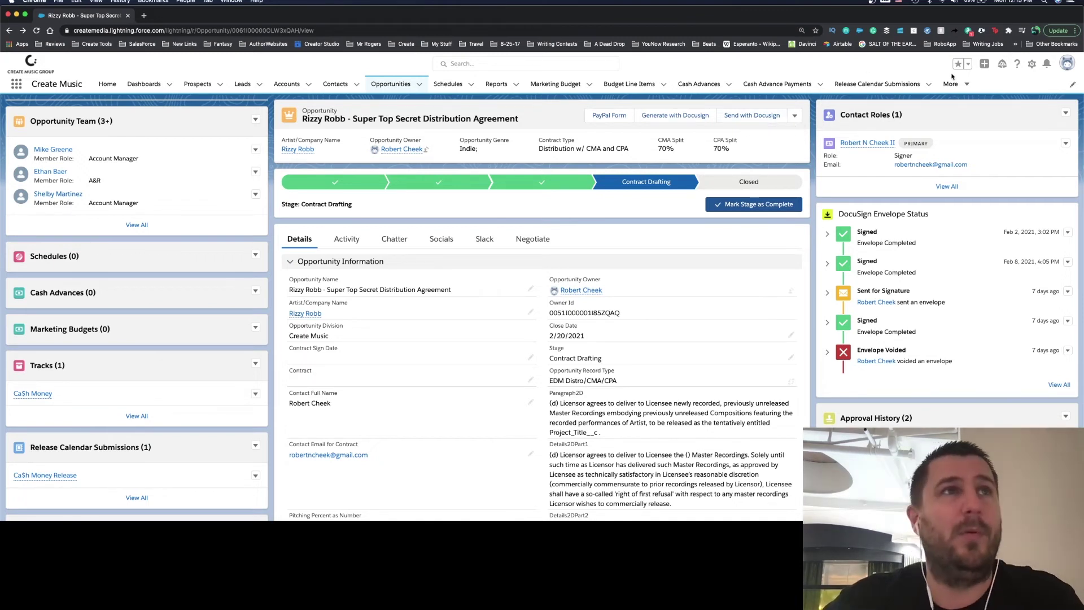
Step: Open the 'Closed Won Deal Margins - Last 30' report from the Reports tab's Recent list
click(500, 85)
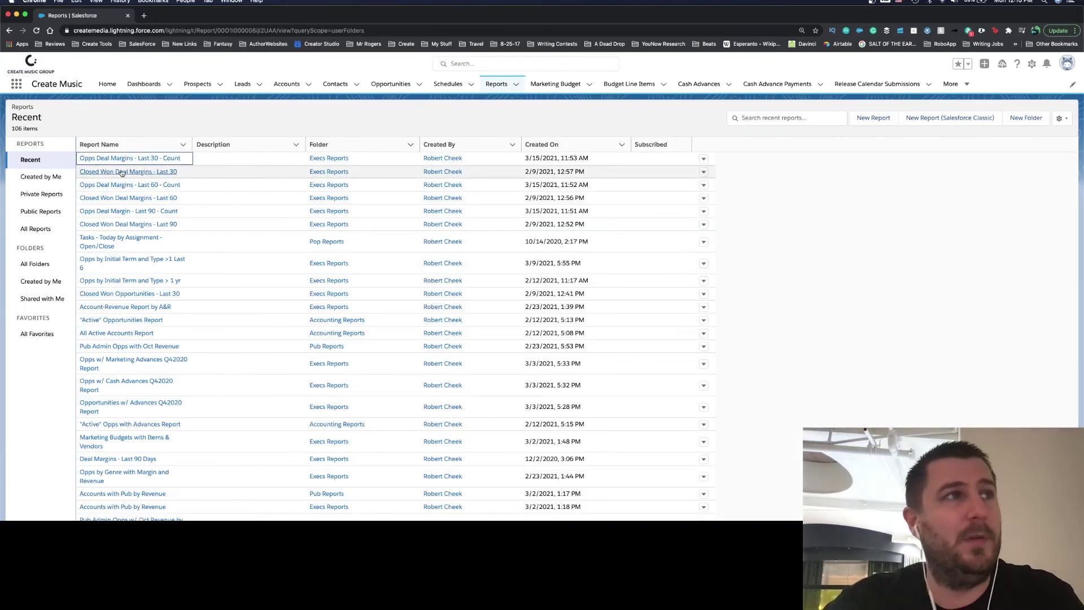
click(121, 172)
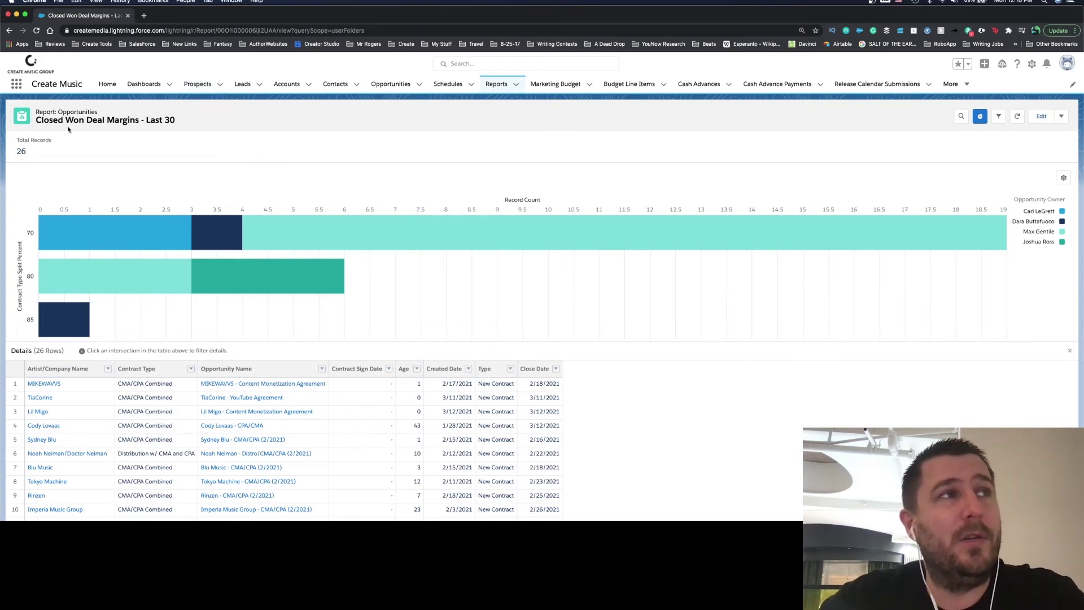
Step: Leave the 26-record margins report for the Recent reports list, checking browser history and Home
click(496, 84)
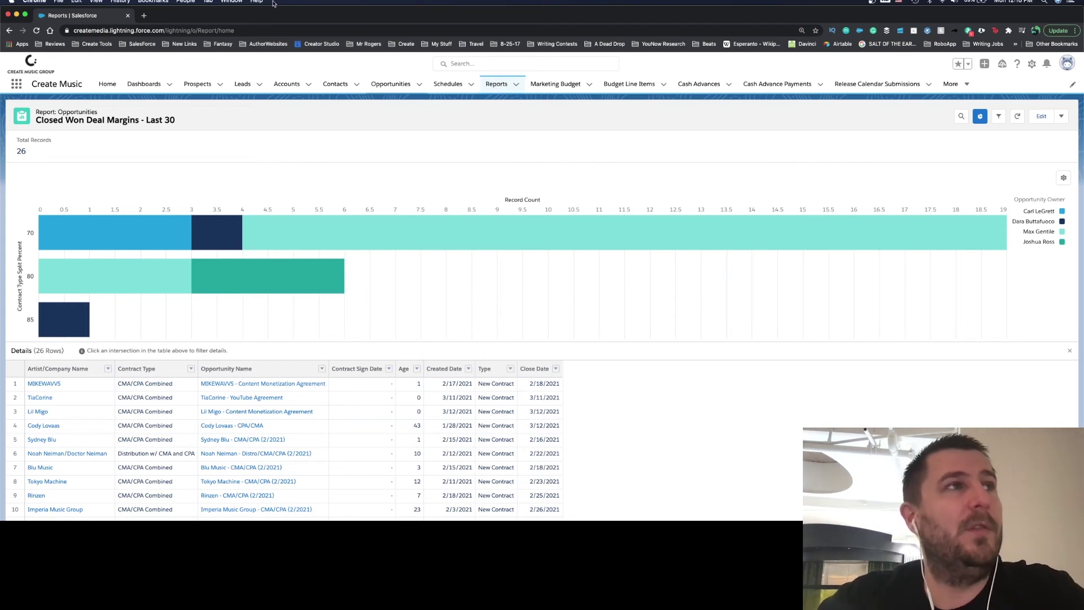
right_click(8, 32)
key(Escape)
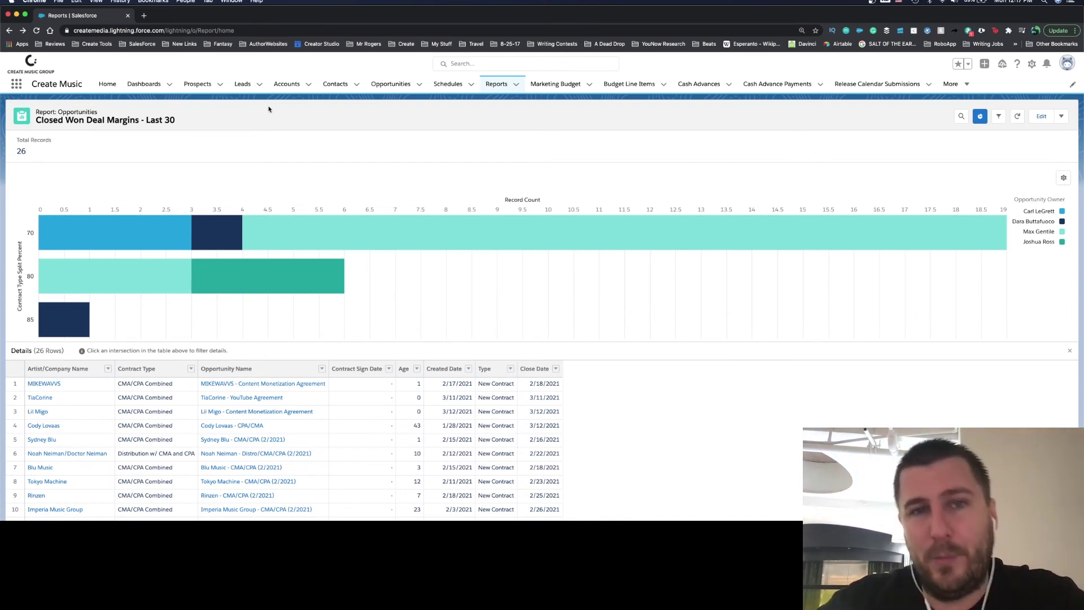
click(107, 84)
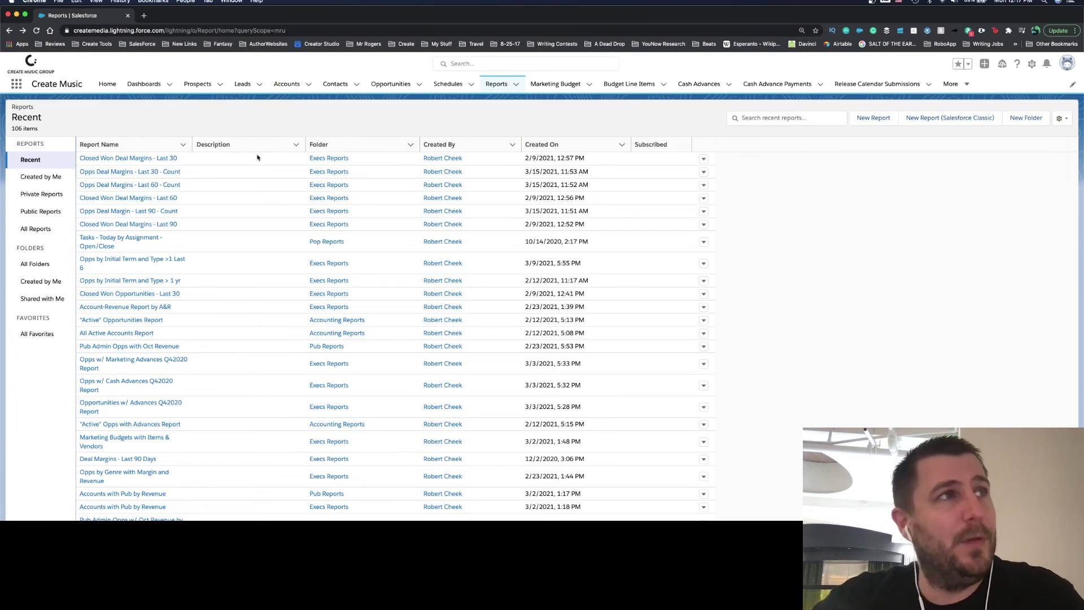
Step: Reopen the Super Top Secret Distribution Agreement opportunity from the Recently Viewed opportunities list
click(386, 87)
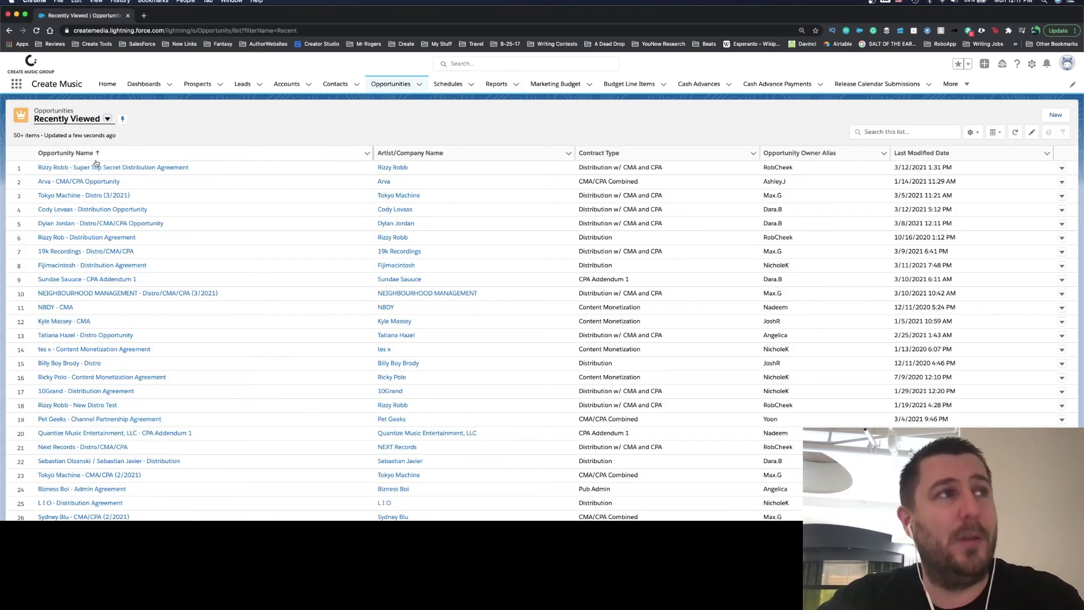
click(93, 168)
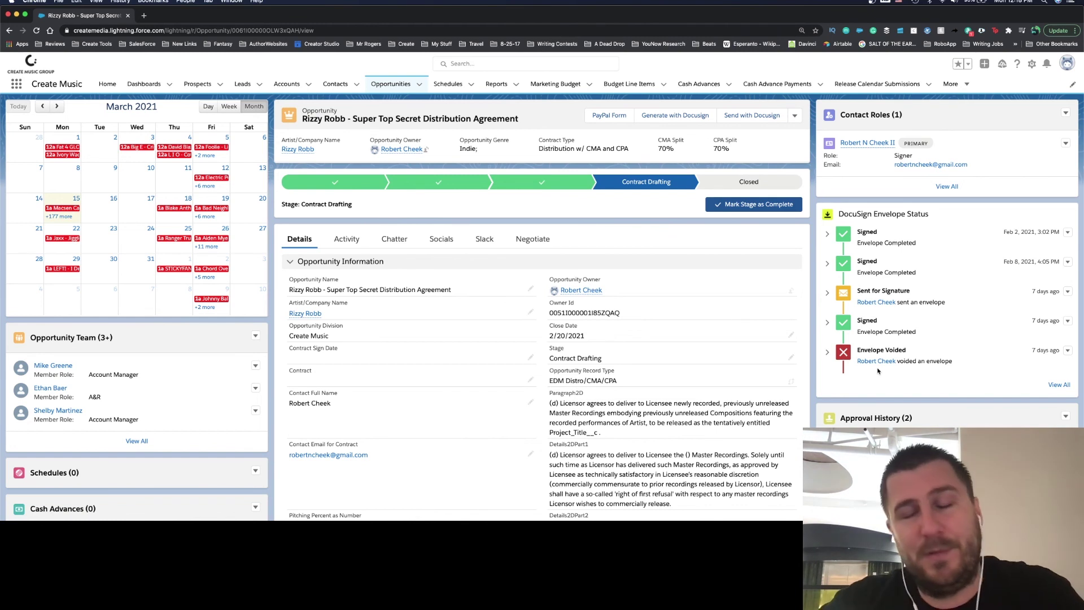
click(748, 205)
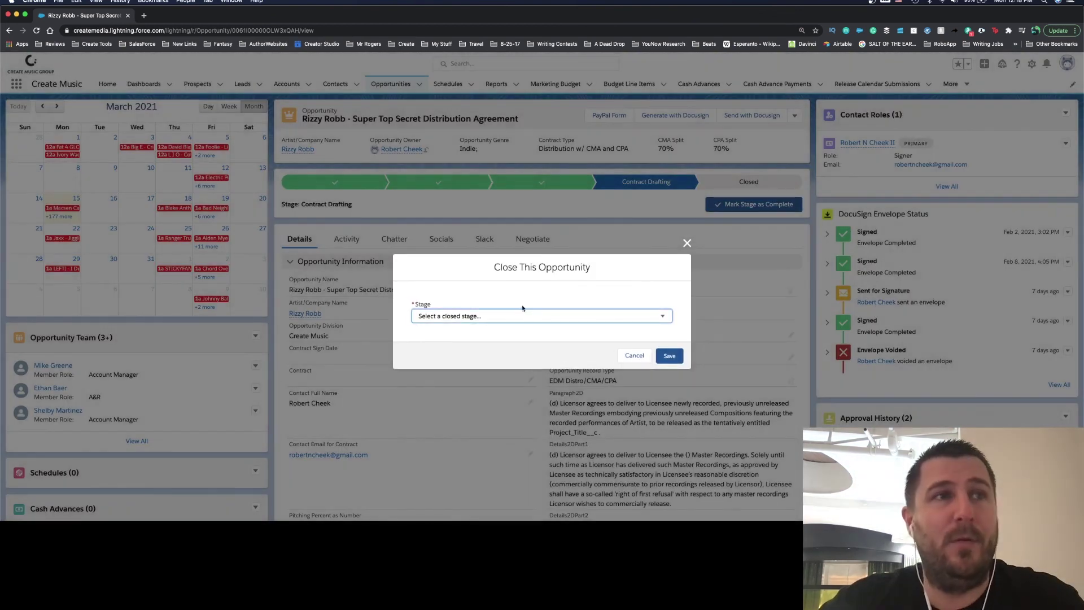
click(514, 316)
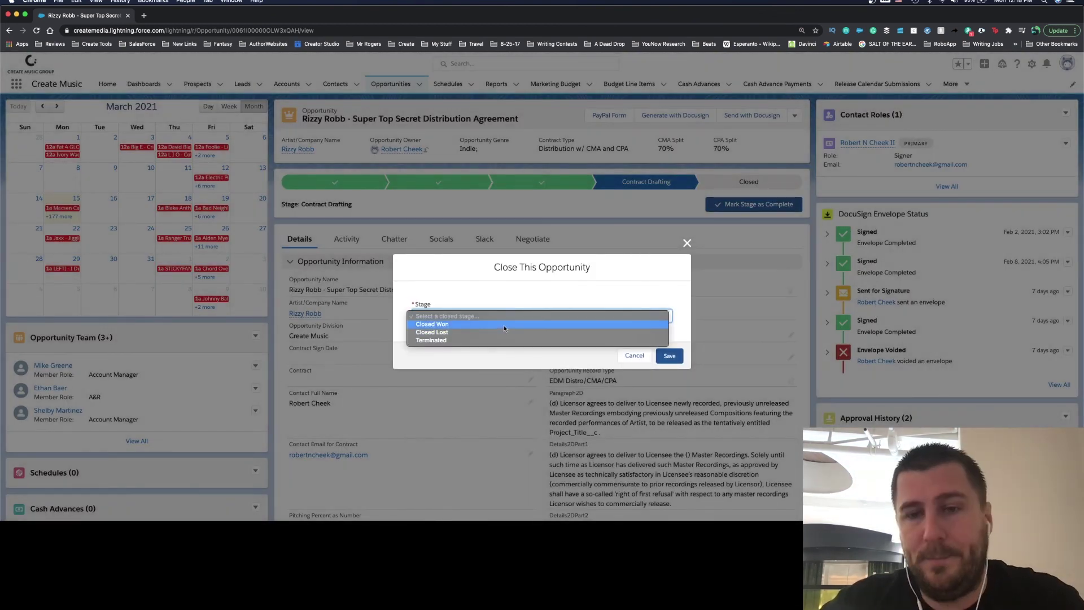
click(682, 249)
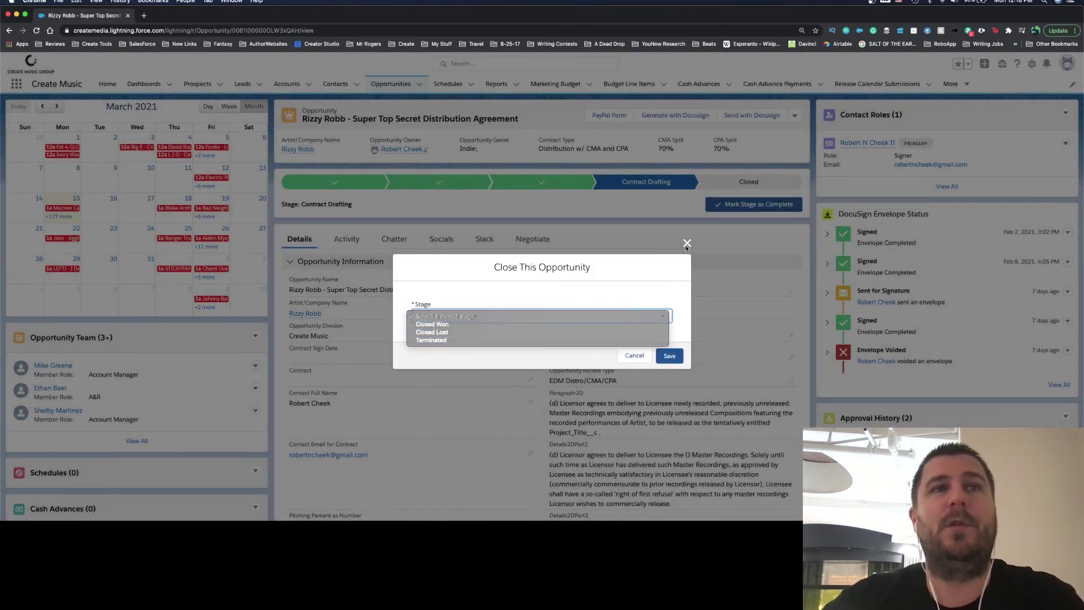
click(694, 243)
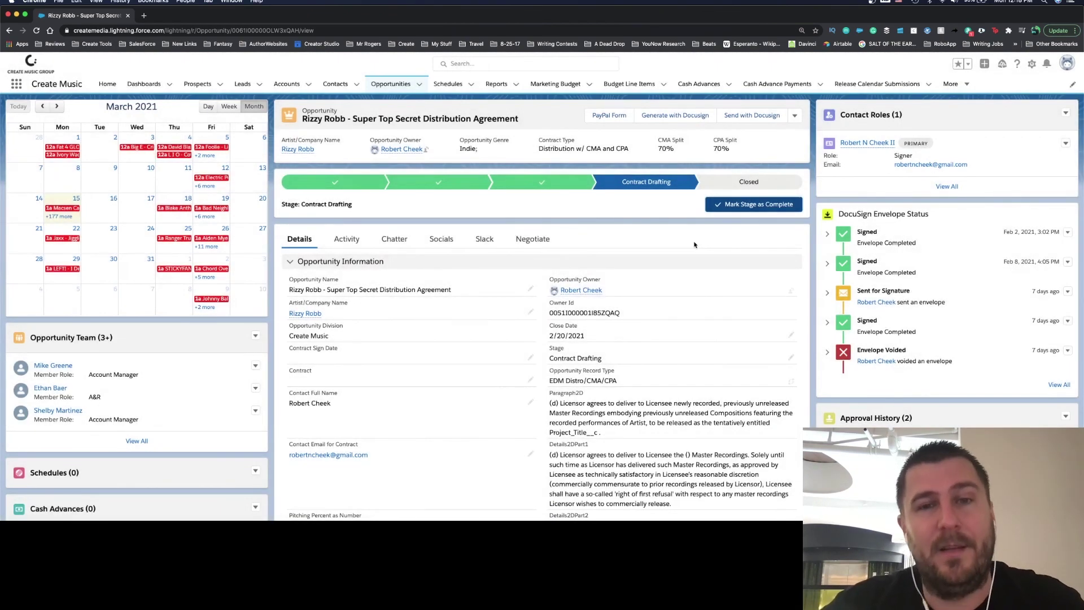